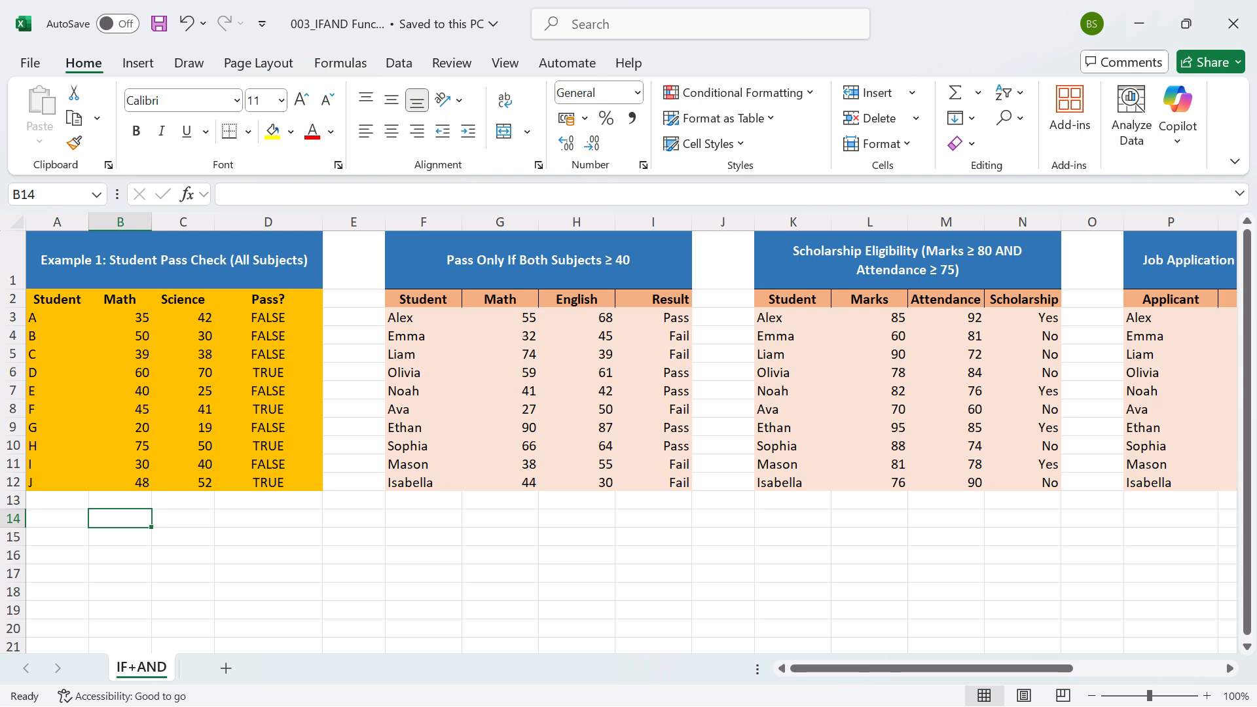
- Examine the existing formula in the first Pass? cell, D3, of the student pass check table
key(Up)
key(Right)
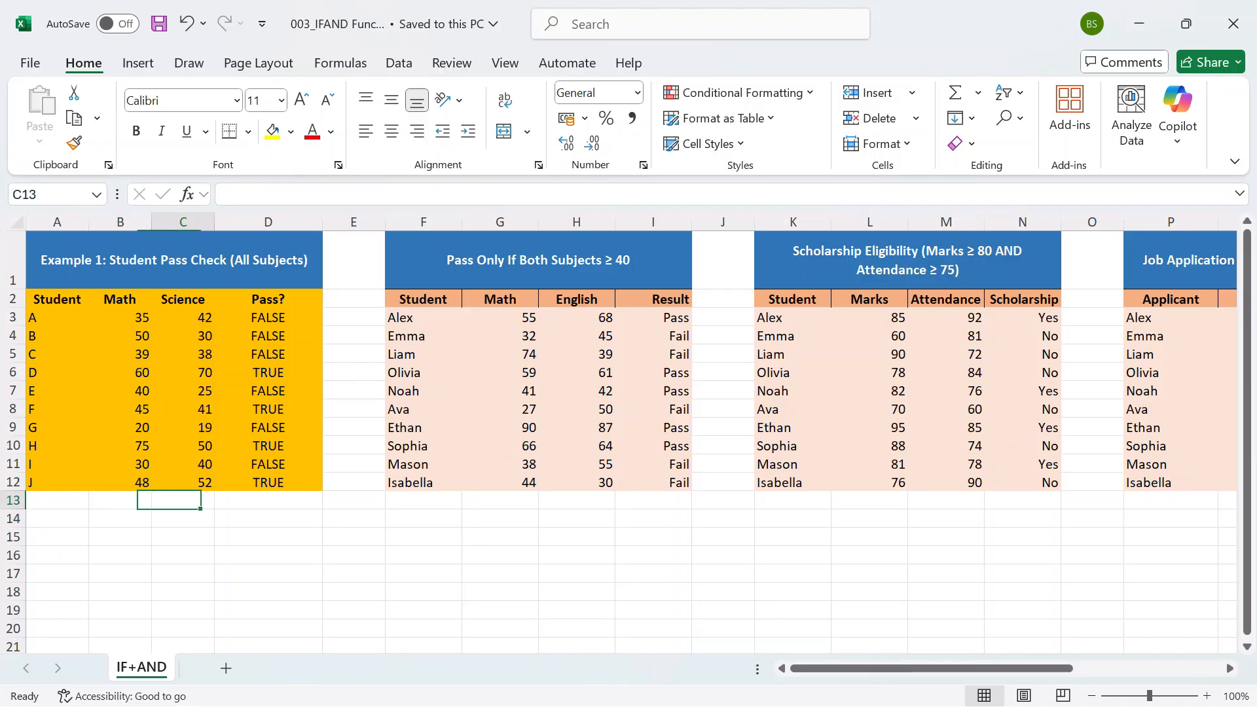
key(Up)
key(Up)
key(Up)
key(Up)
key(Up)
key(Up)
key(Up)
key(Up)
key(Up)
key(Up)
key(Up)
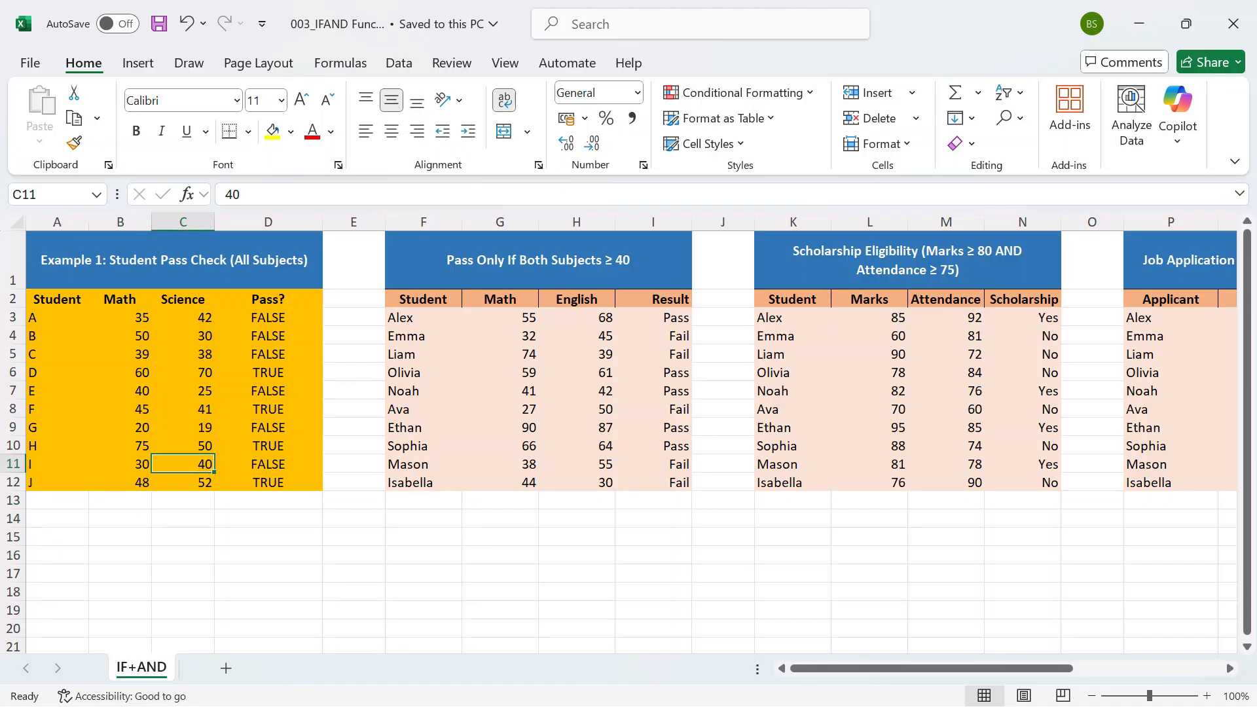
key(Right)
key(Down)
key(Left)
key(Right)
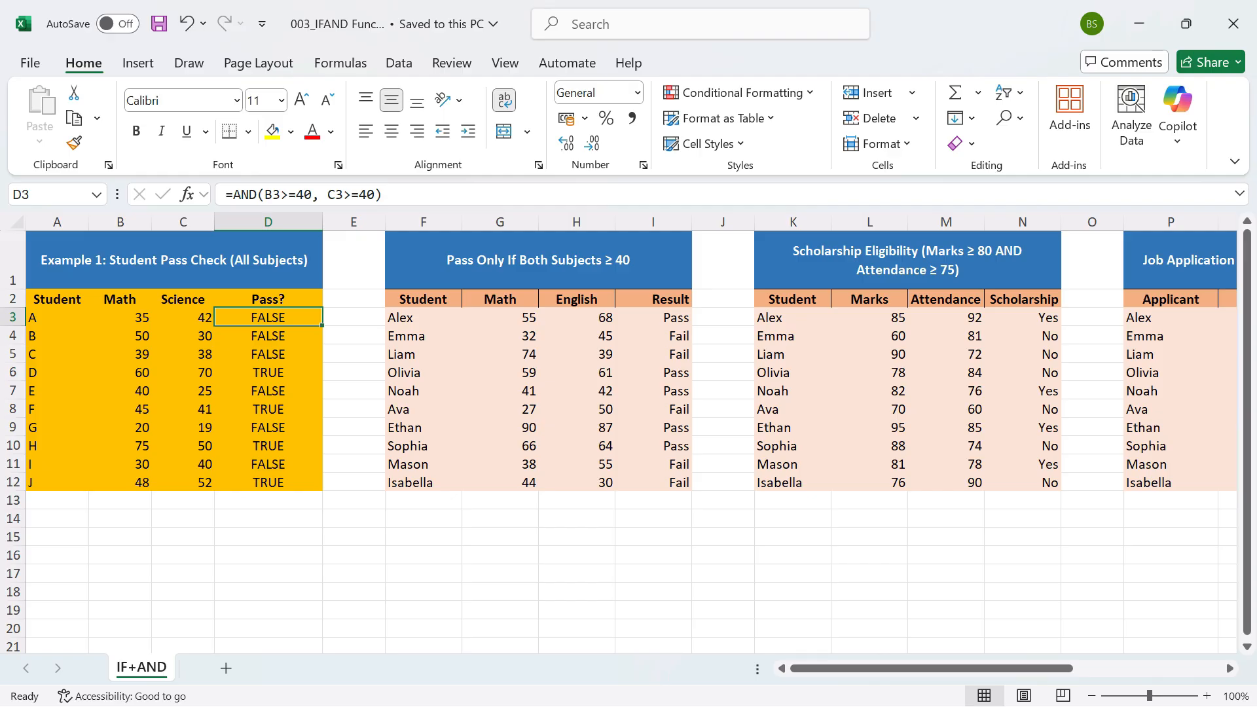
- Clear the existing results in the Pass? column, cells D3:D12
key(shift+Down)
key(shift+Down)
key(shift+Down)
key(shift+Down)
key(shift+Down)
key(shift+Down)
key(shift+Down)
key(shift+Down)
key(shift+Down)
key(shift+Down)
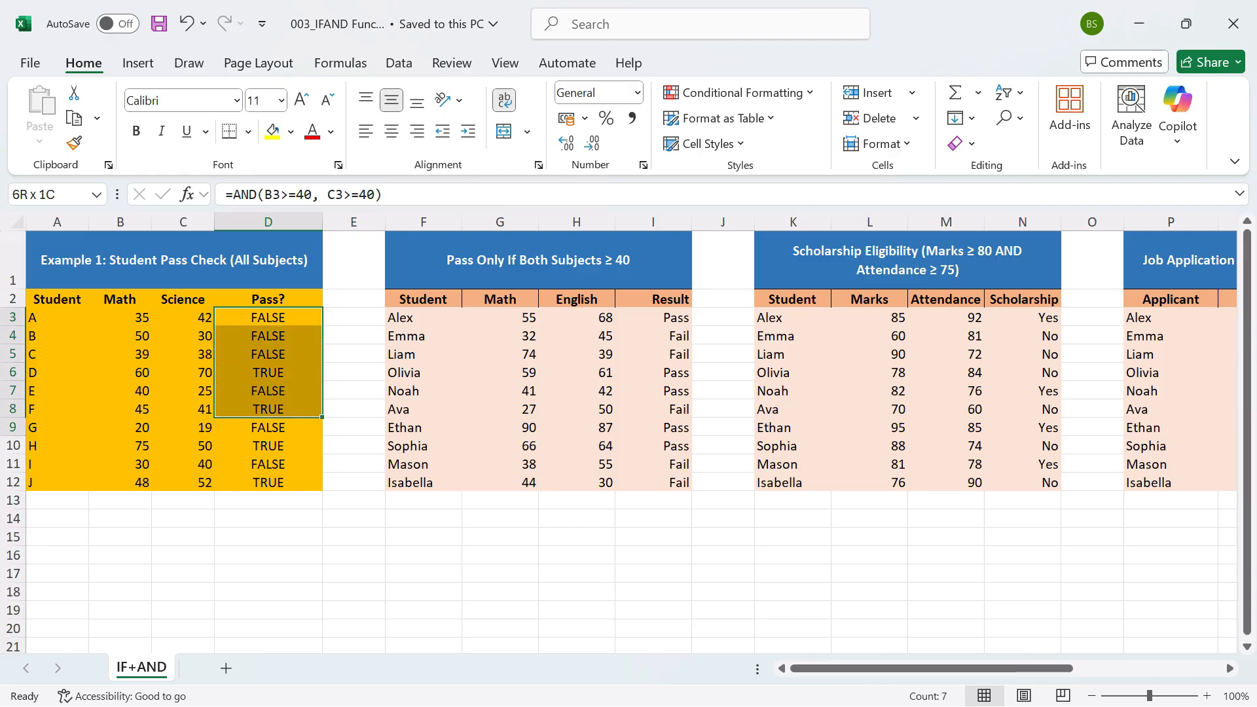
key(Delete)
key(Left)
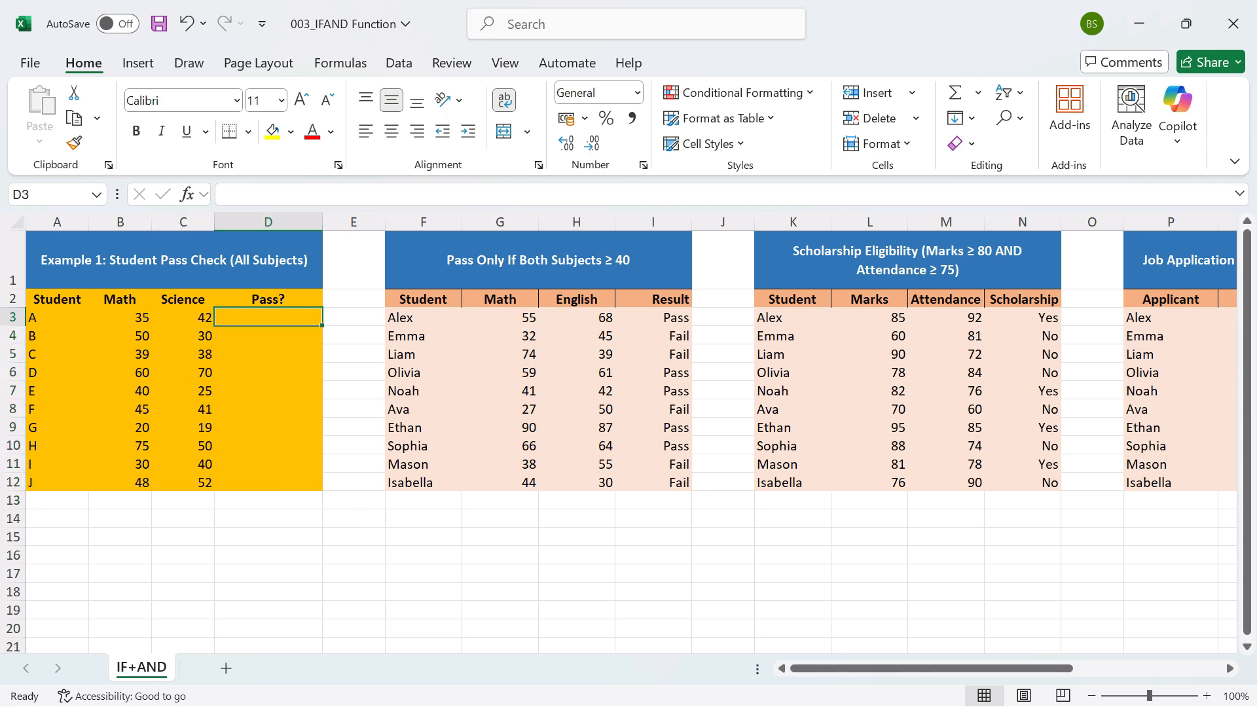
- Enter =OR(B3>=40,C3>=40) in D3 to test whether either the Math or Science mark is at least 40
key(Left)
key(shift+Right)
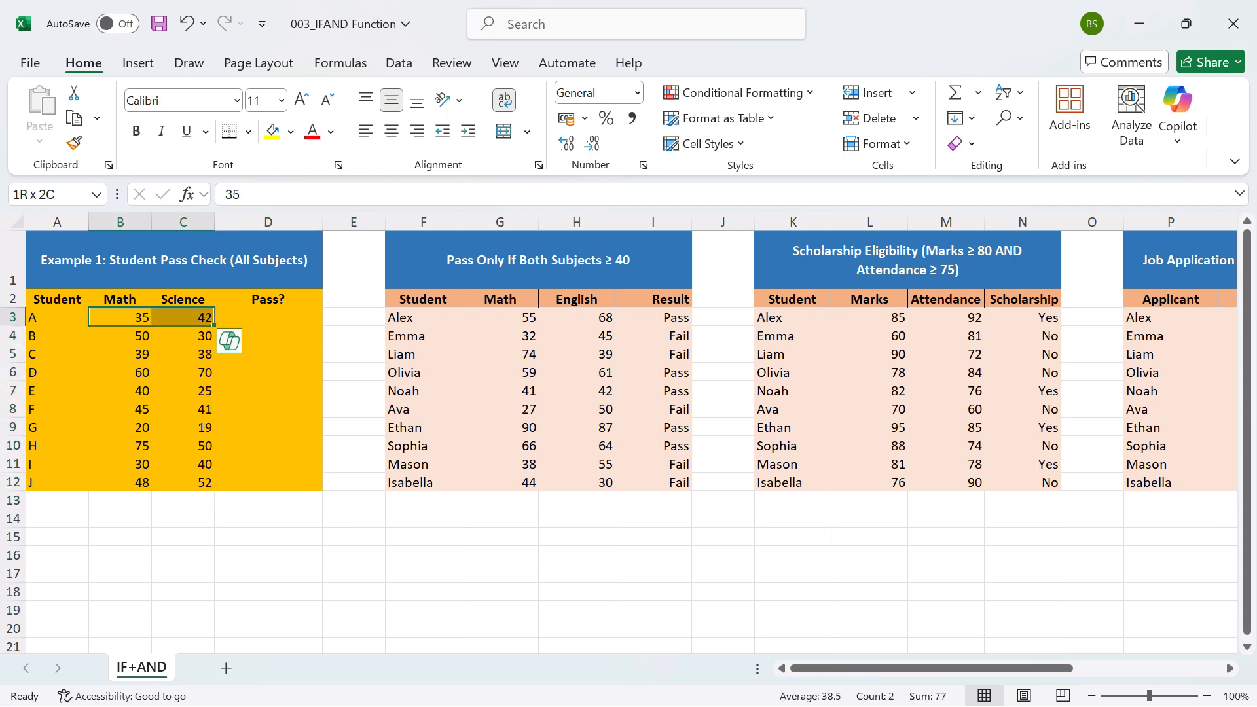
key(Right)
key(Right)
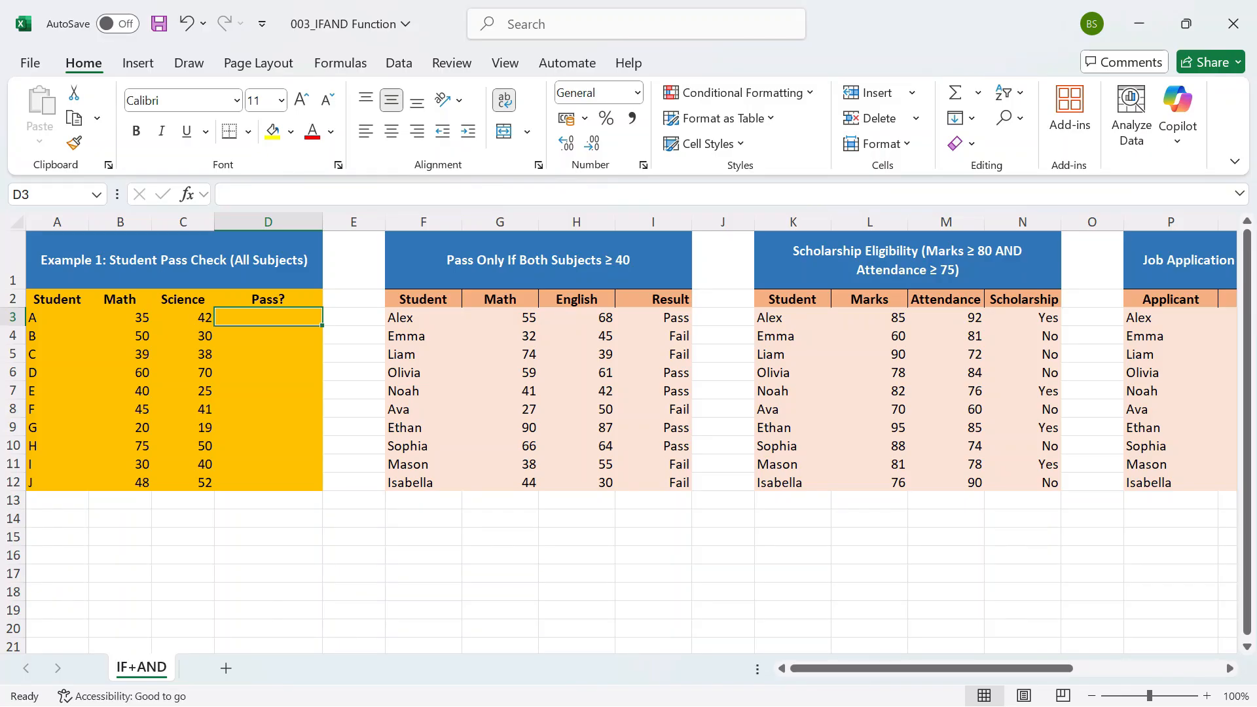
text(=or)
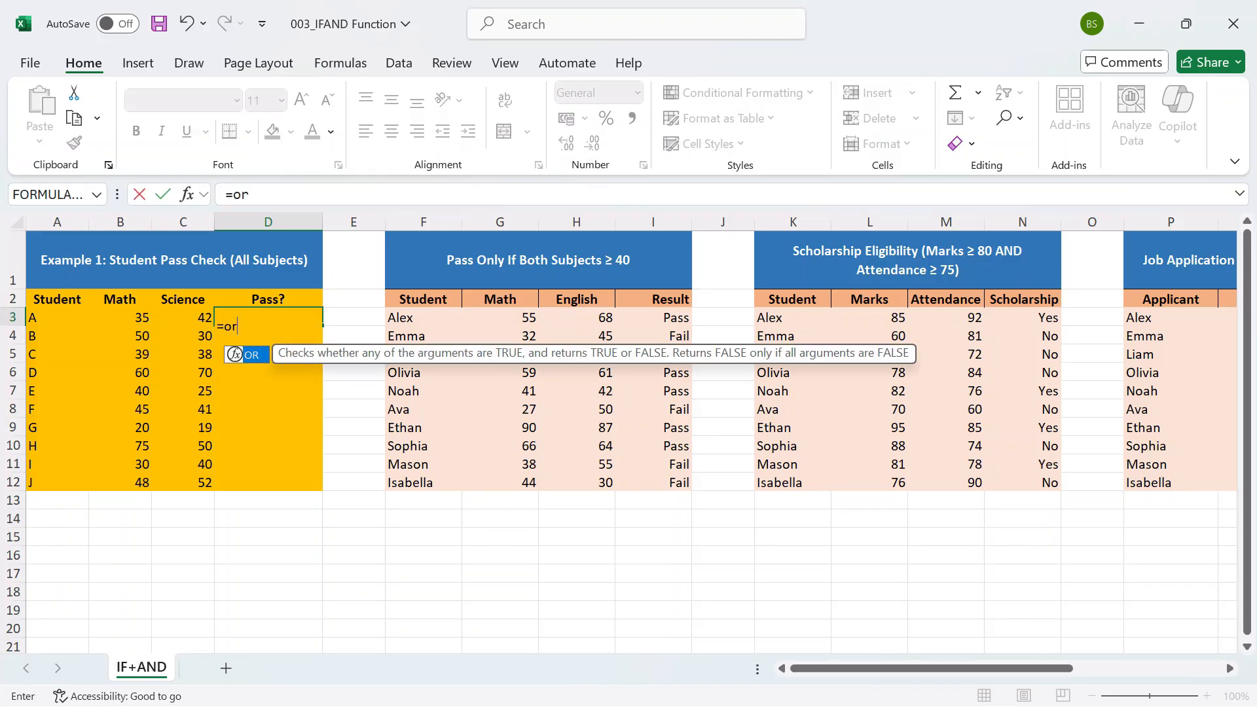
text(()
key(Left)
key(Left)
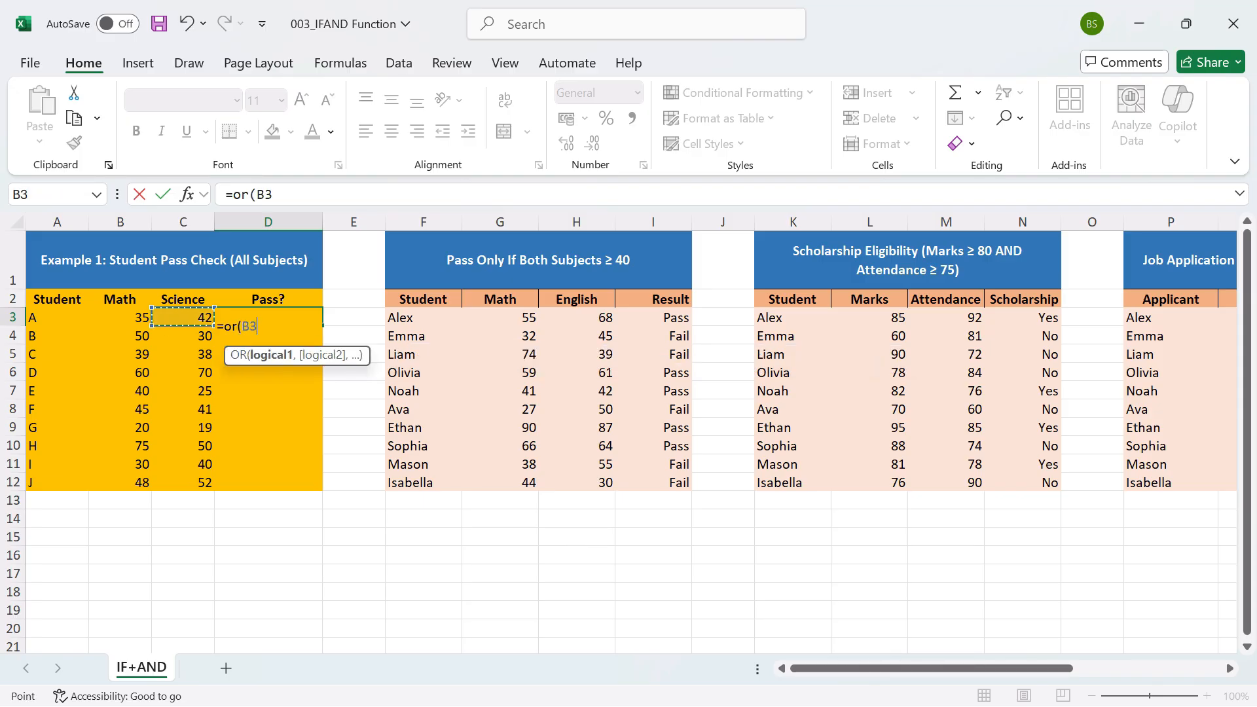
text(>=)
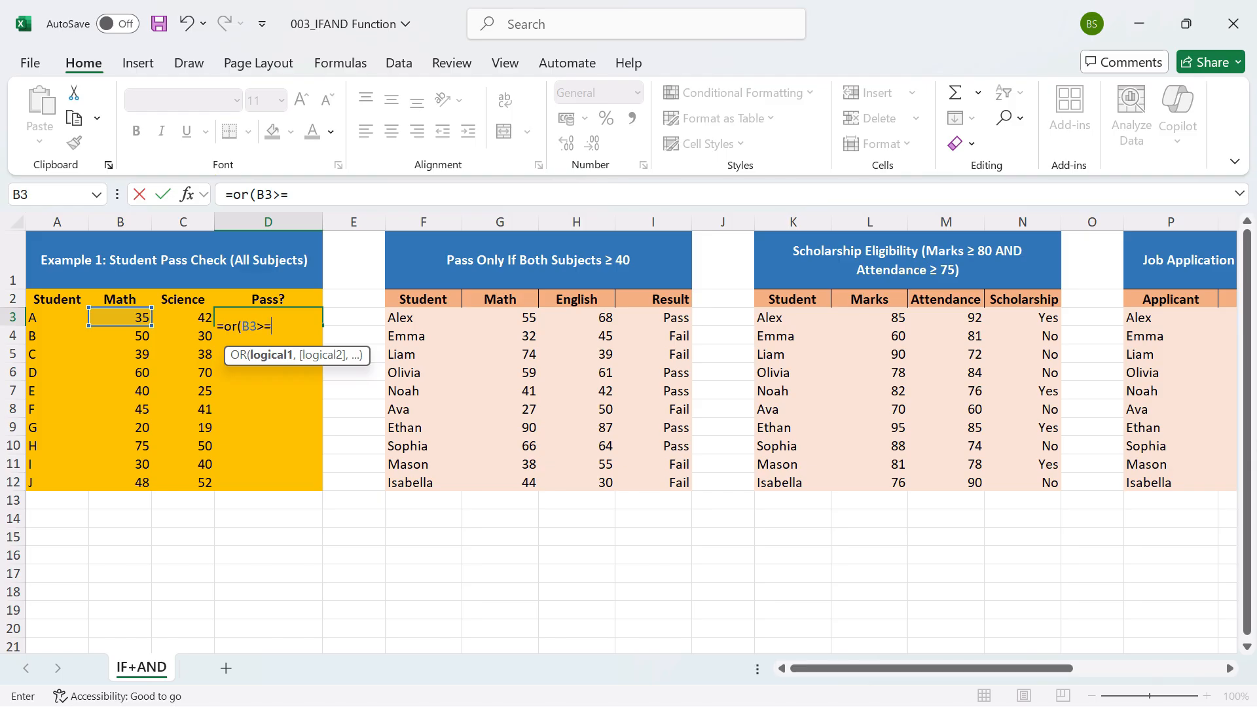
text(40,)
key(Left)
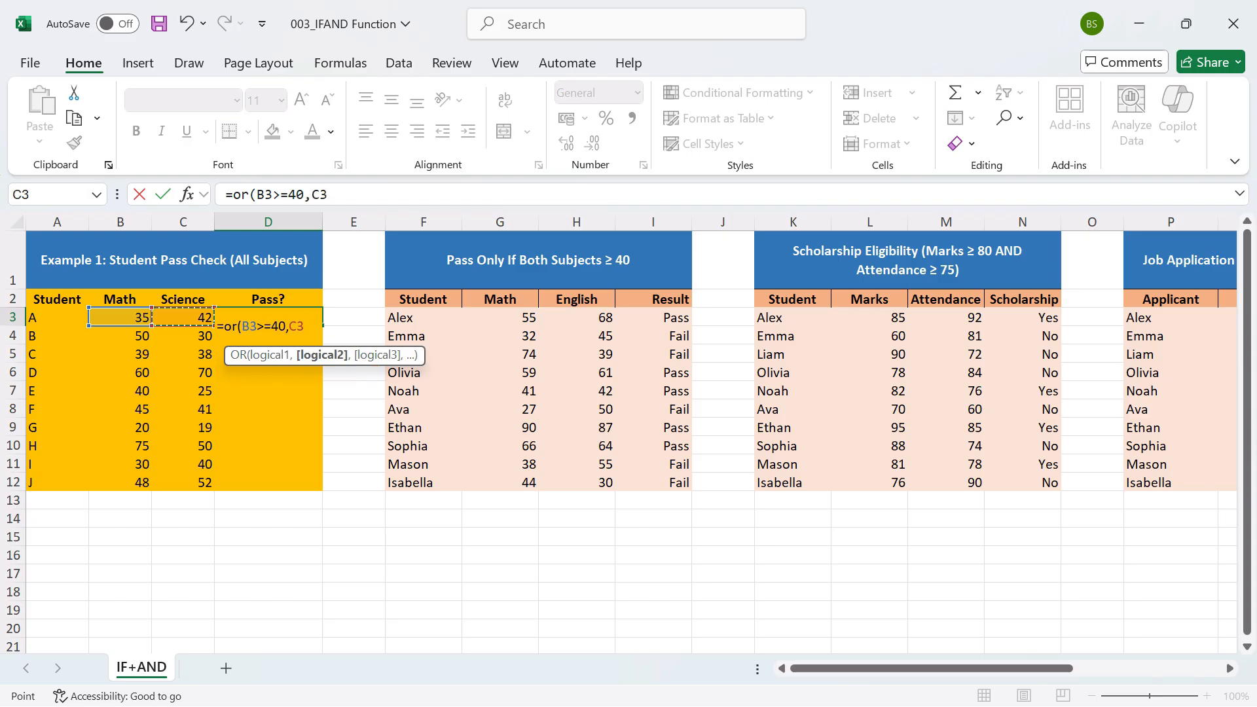
text(>=)
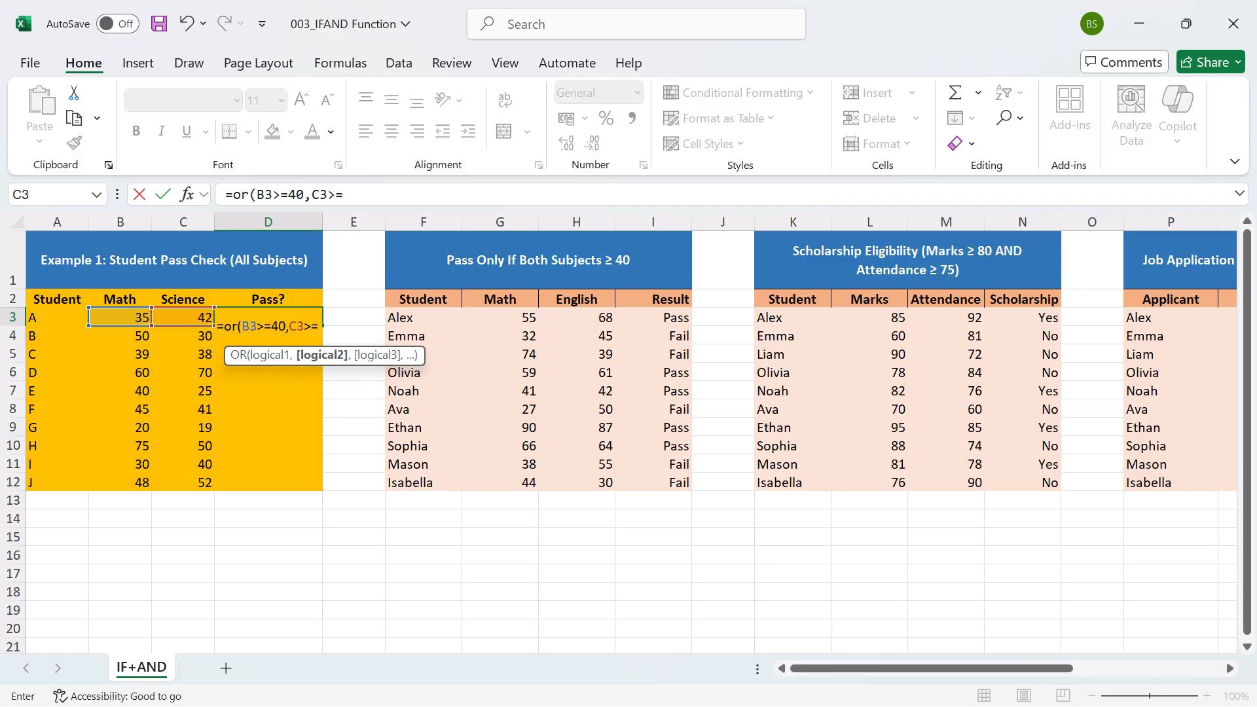
text(40)
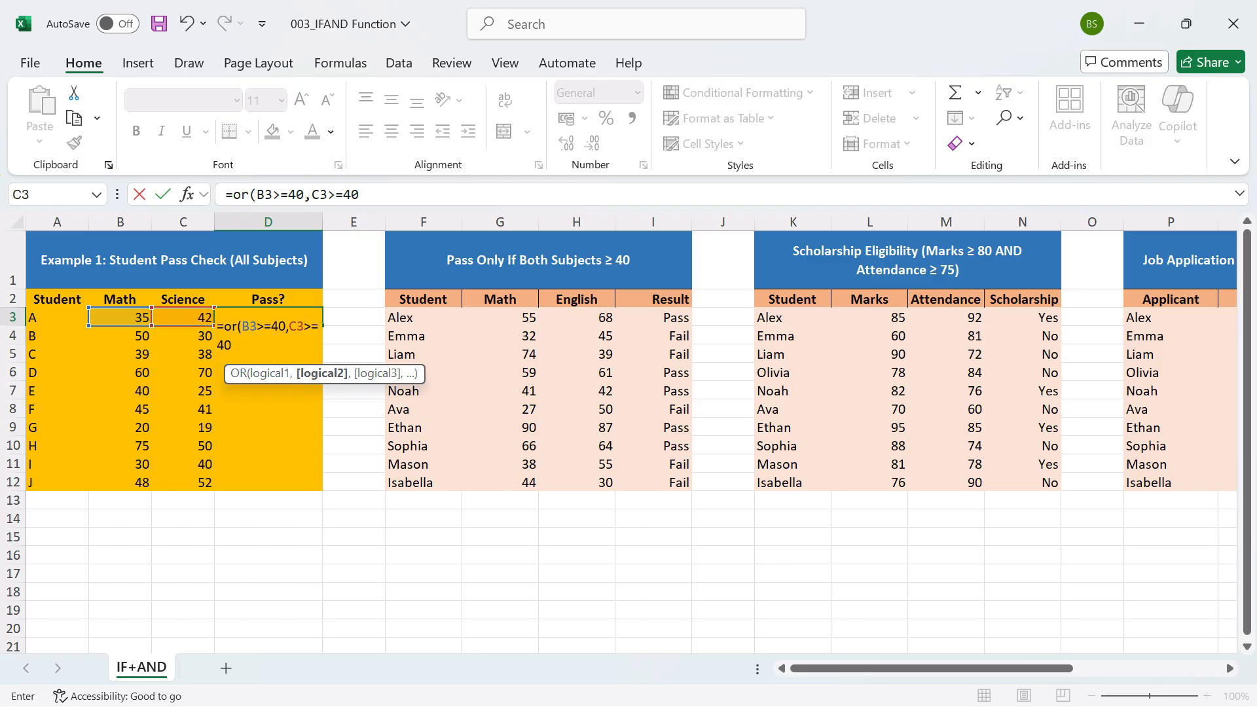
text())
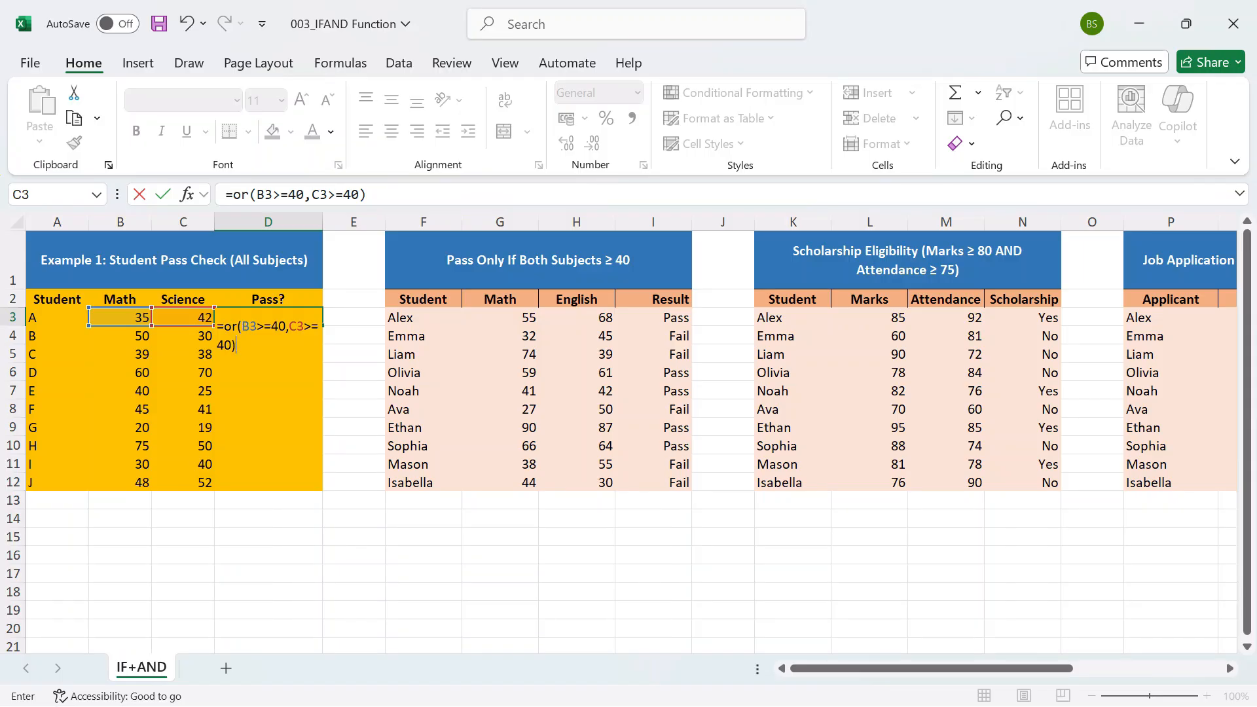
key(ctrl+Return)
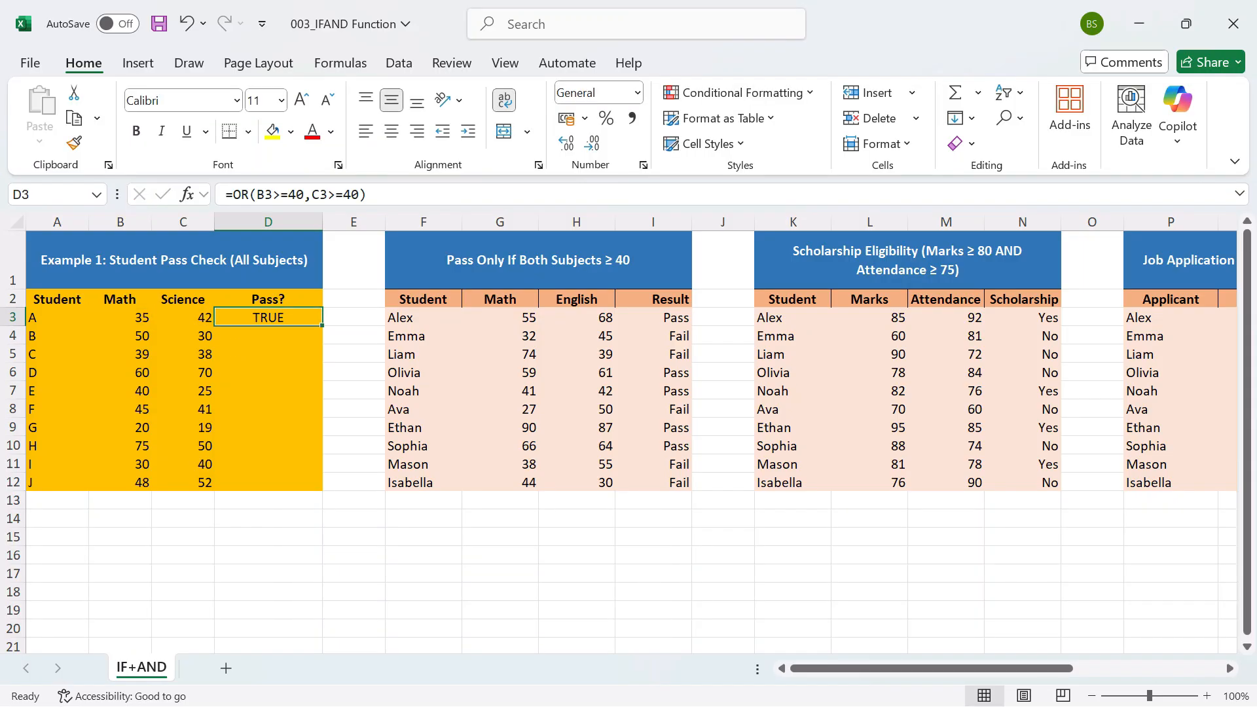
- Replace the formula in D3 with =AND(B3>=40,C3>=40) to require at least 40 in both subjects
text(=an)
key(BackSpace)
key(BackSpace)
text(AND)
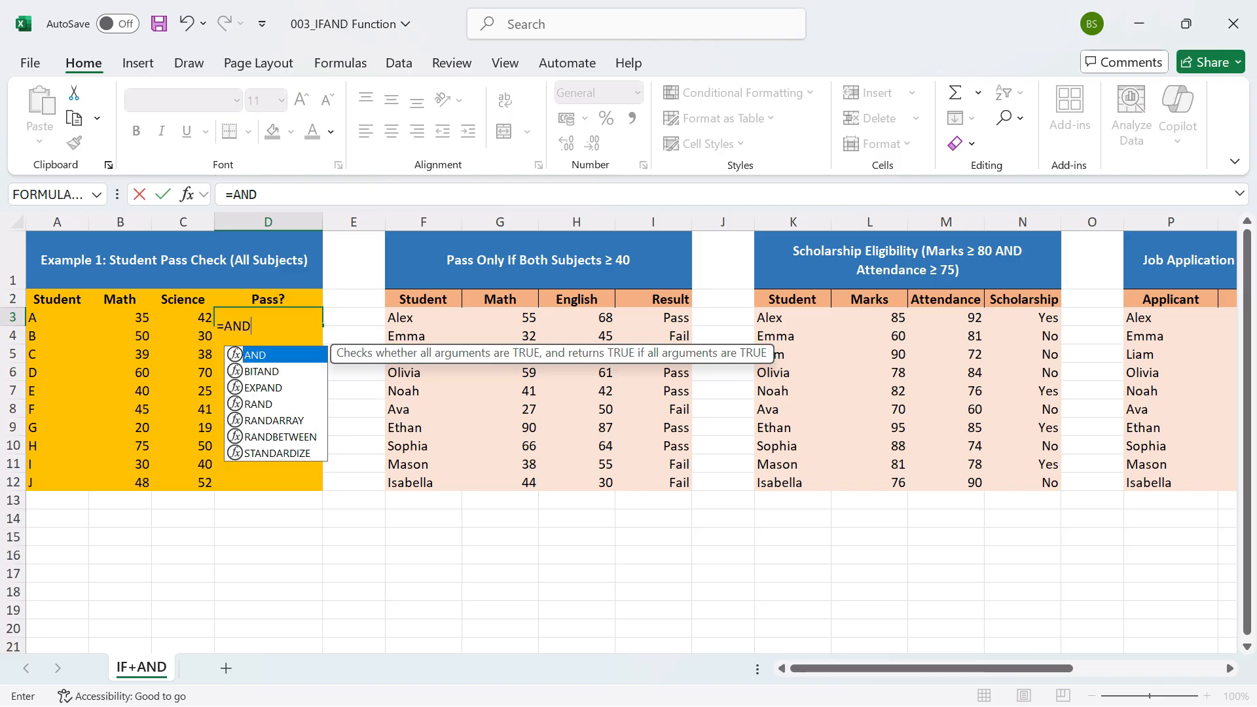
text(()
key(Left)
key(Left)
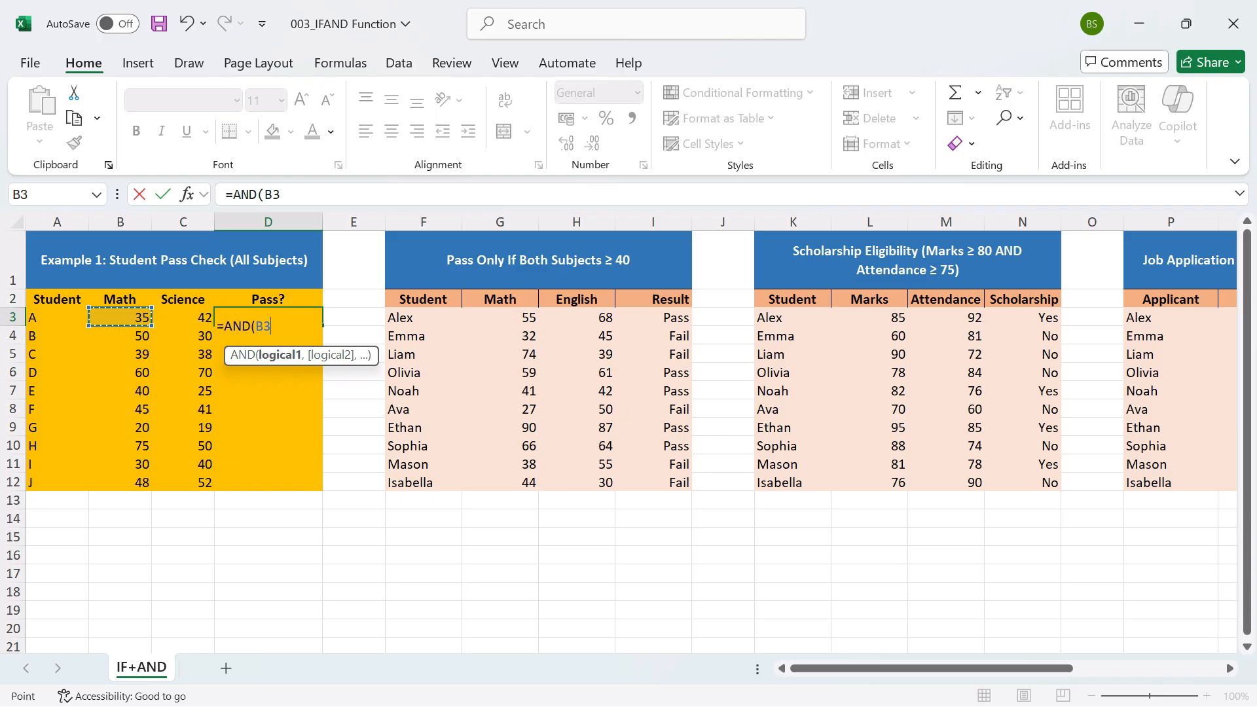
text(>=40,)
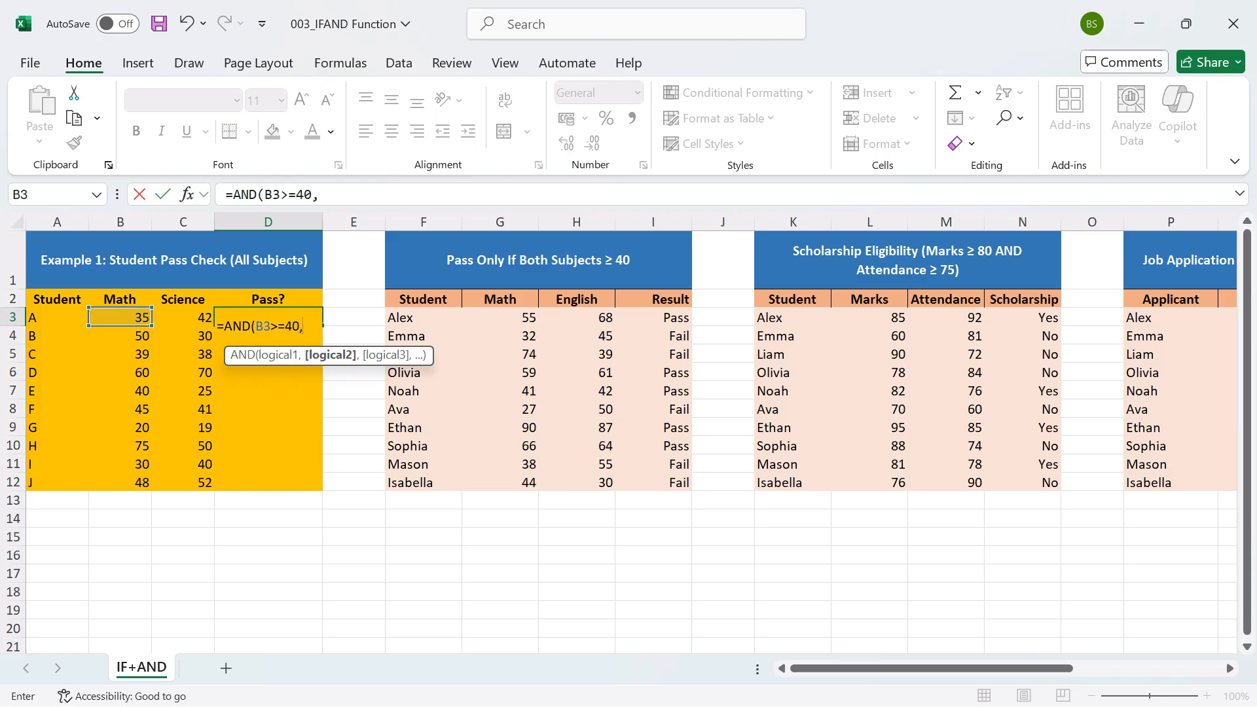
key(Left)
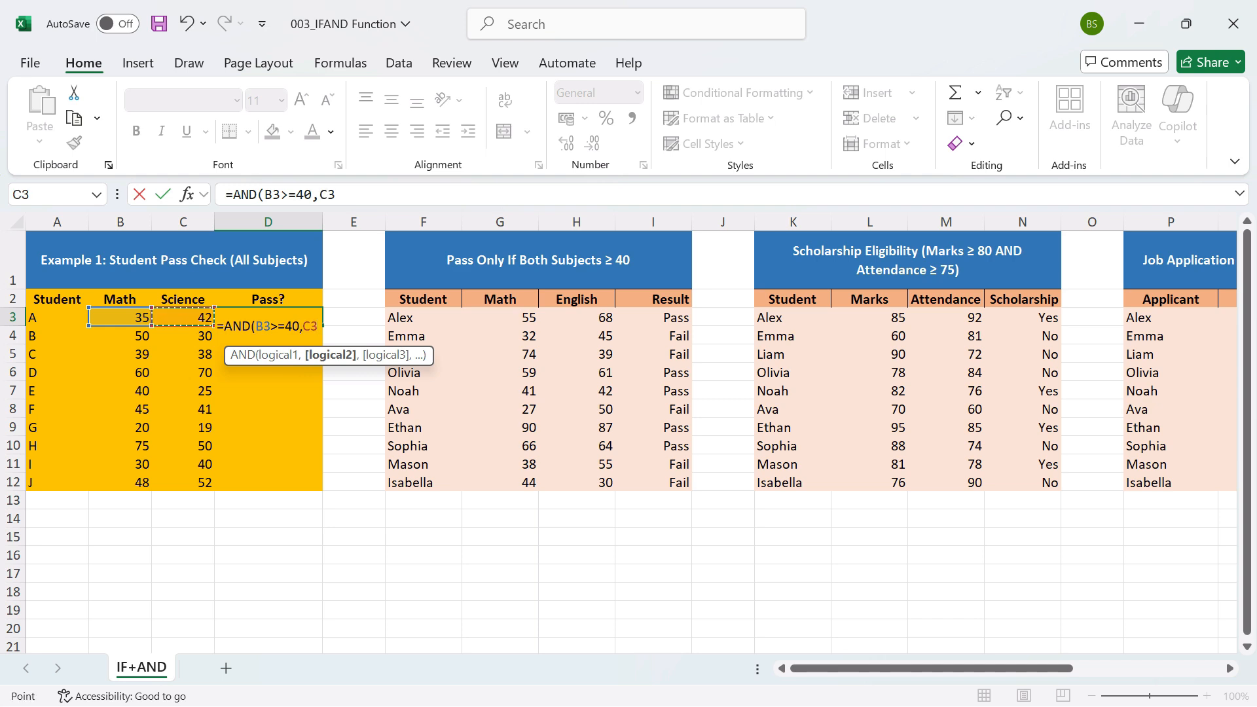
text(>)
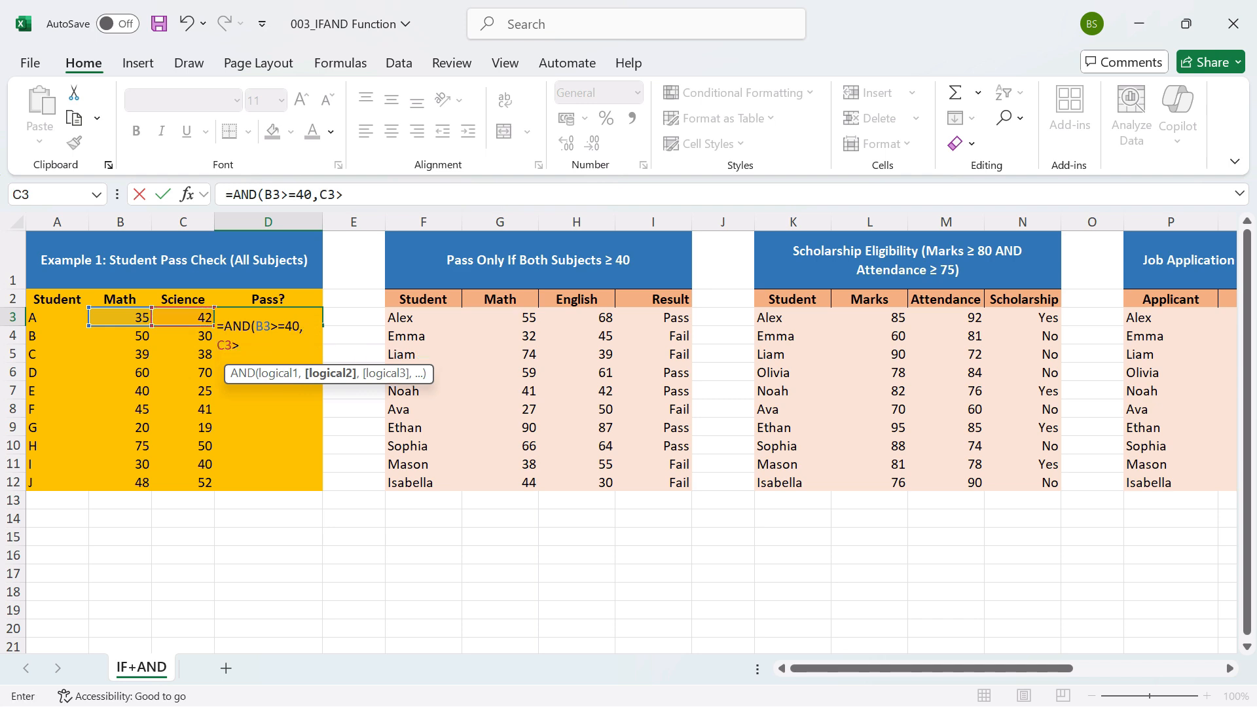
text(=40))
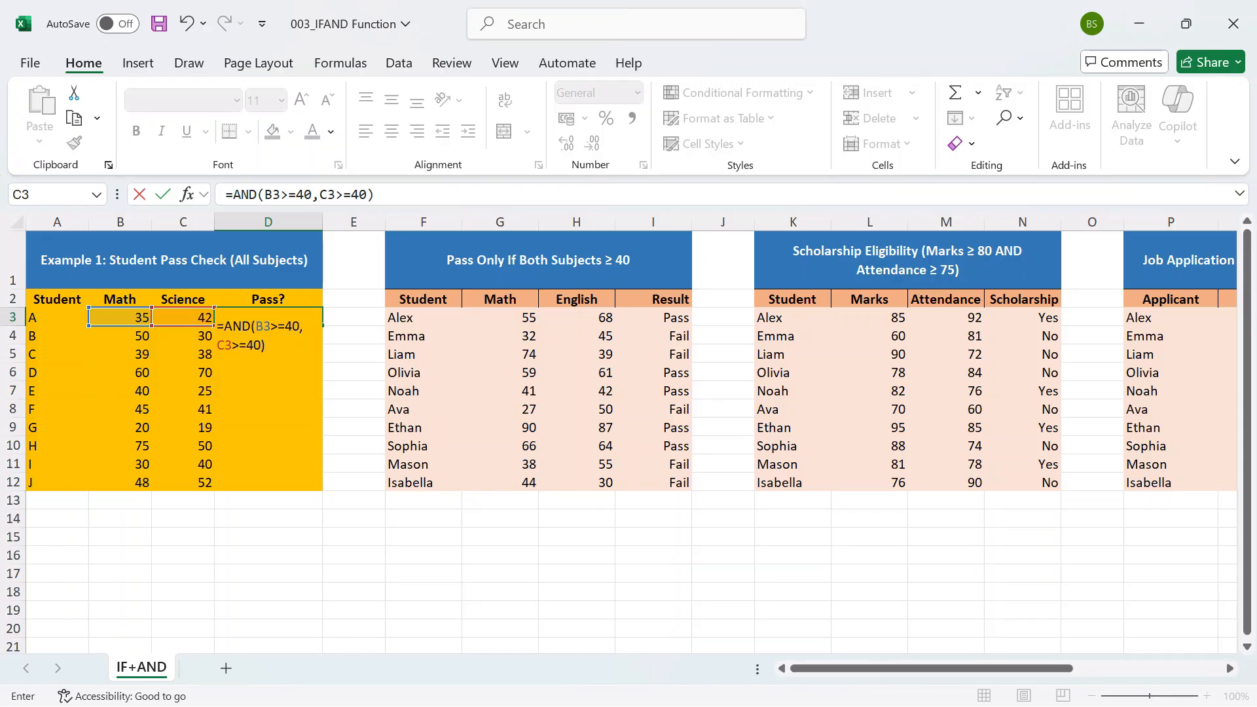
key(Return)
key(Up)
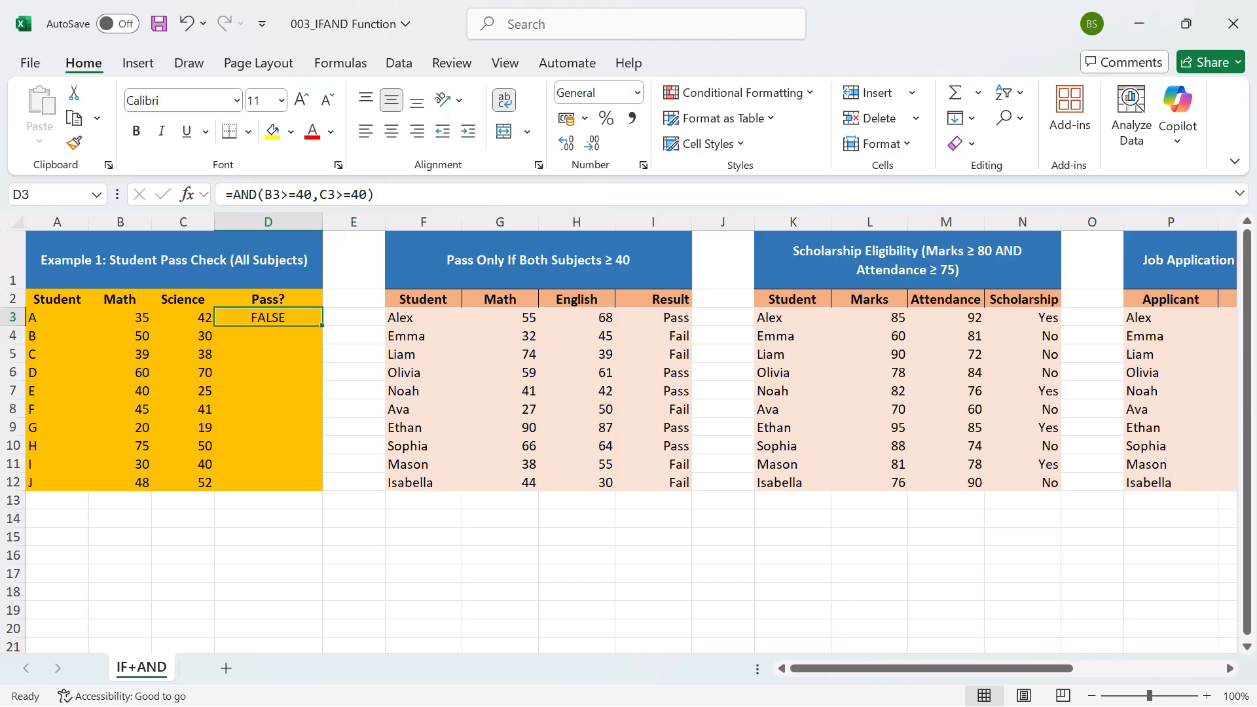
- Copy the AND formula from D3 to D4:D12 and save the workbook
key(ctrl+c)
key(Down)
key(shift+Down)
key(shift+Down)
key(shift+Down)
key(shift+Down)
key(shift+Down)
key(shift+Down)
key(shift+Down)
key(shift+Down)
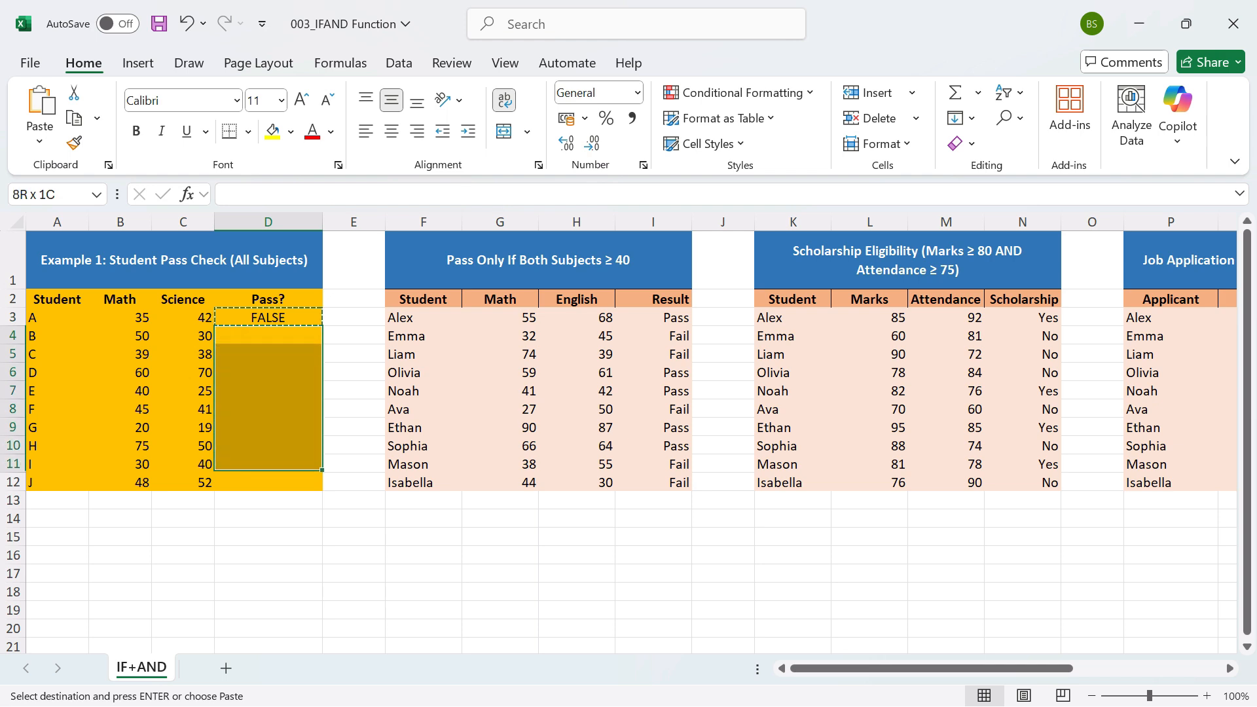
key(Return)
key(ctrl+s)
- Set student F's Science mark in C8 to 39 to test the pass check
key(Down)
key(Down)
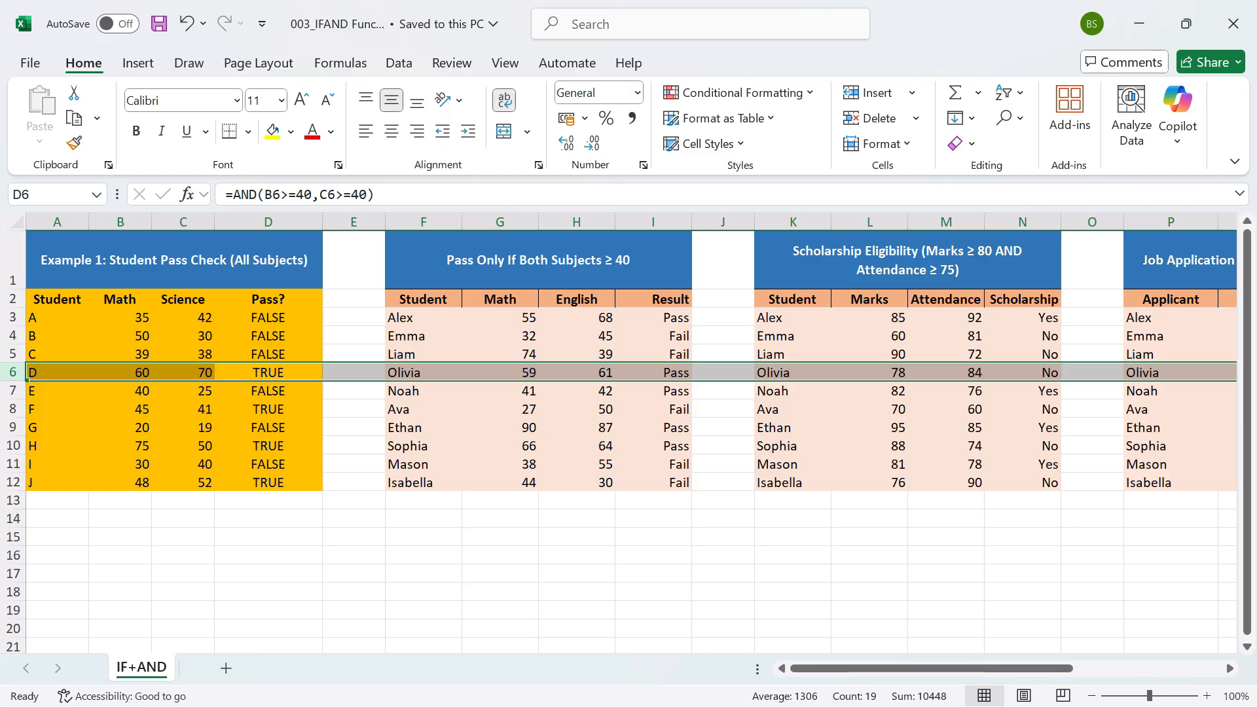
key(Down)
key(Down)
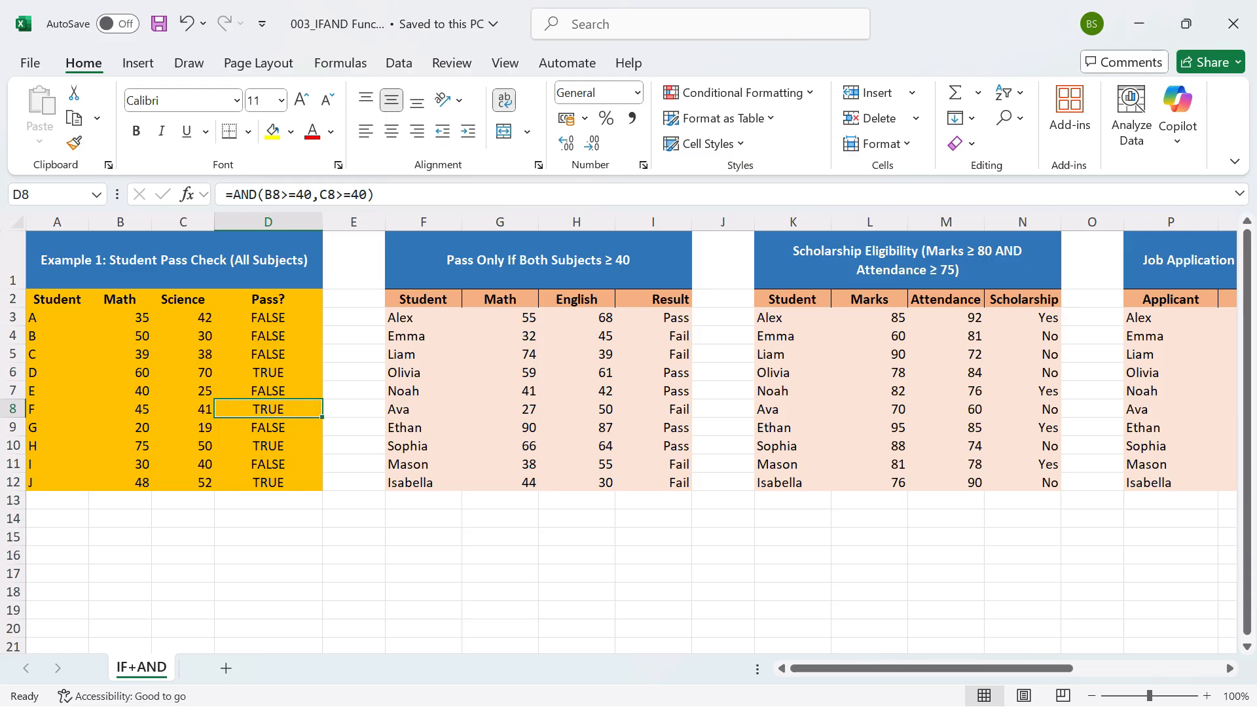
key(shift+space)
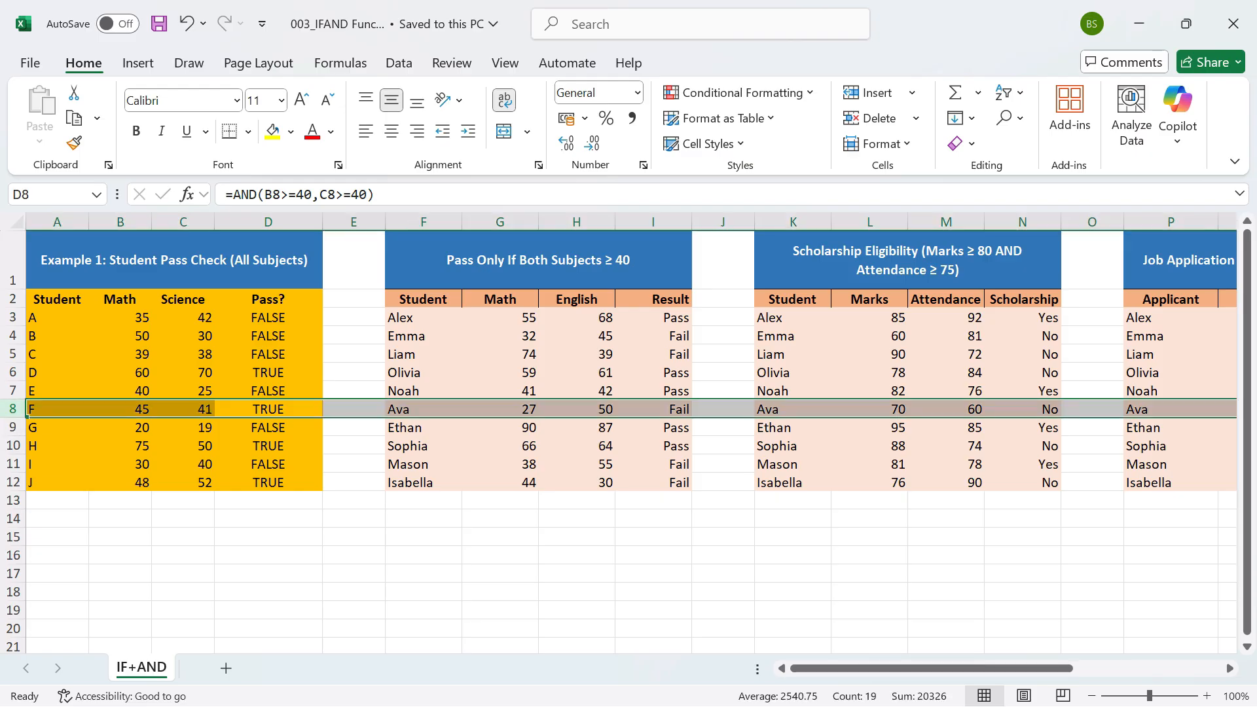
key(Left)
text(39)
key(Return)
key(Up)
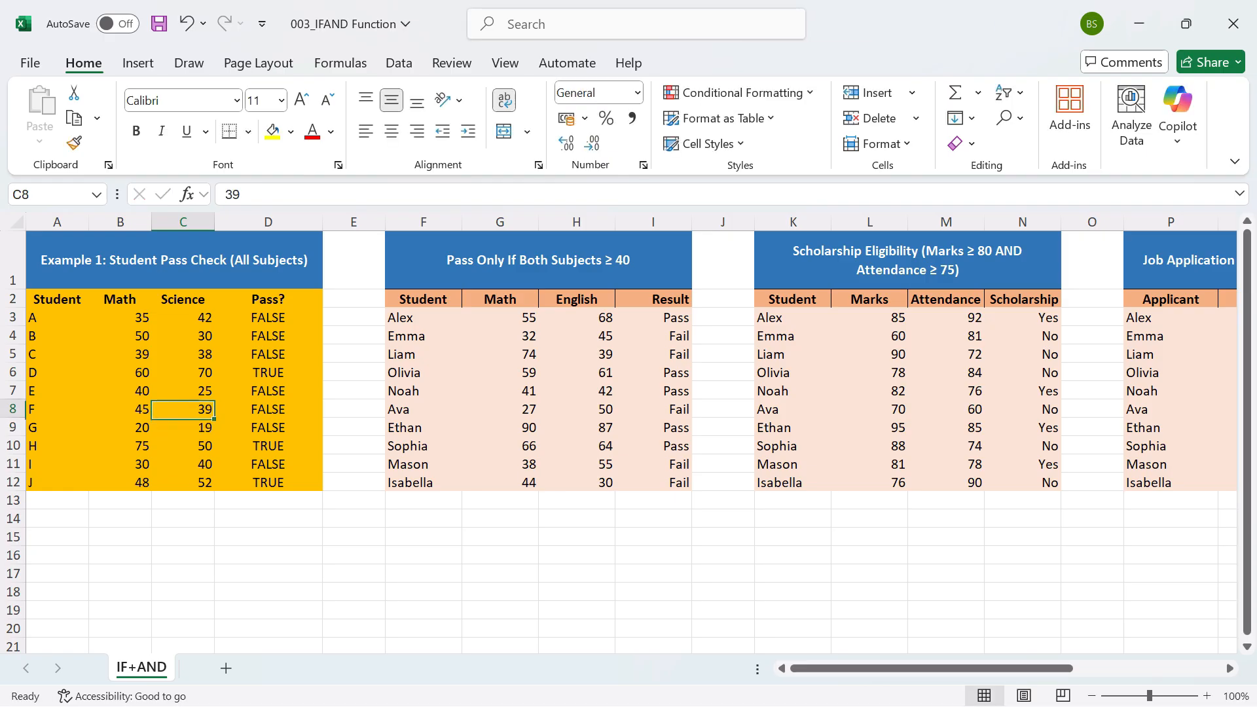
- Undo the change to student F's Science mark and save the workbook
key(ctrl+z)
key(Down)
key(ctrl+s)
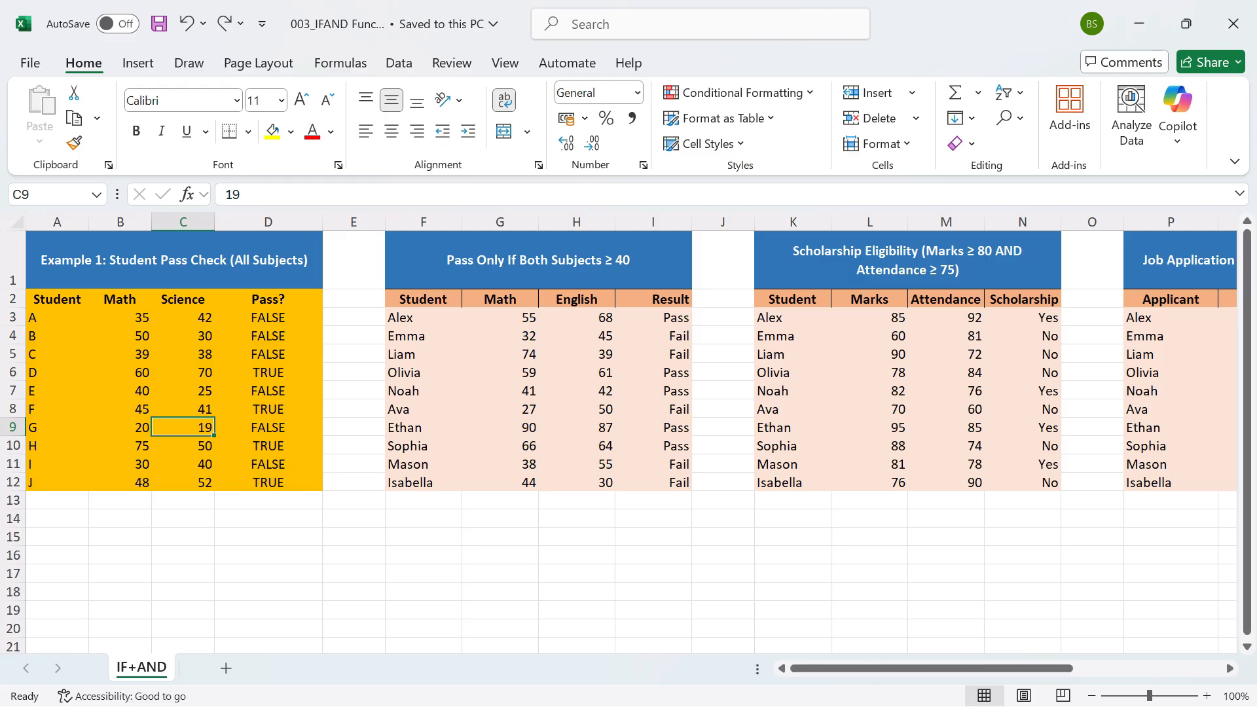
- Review the AND formulas and their results down the Pass? column, D3:D12
click(268, 427)
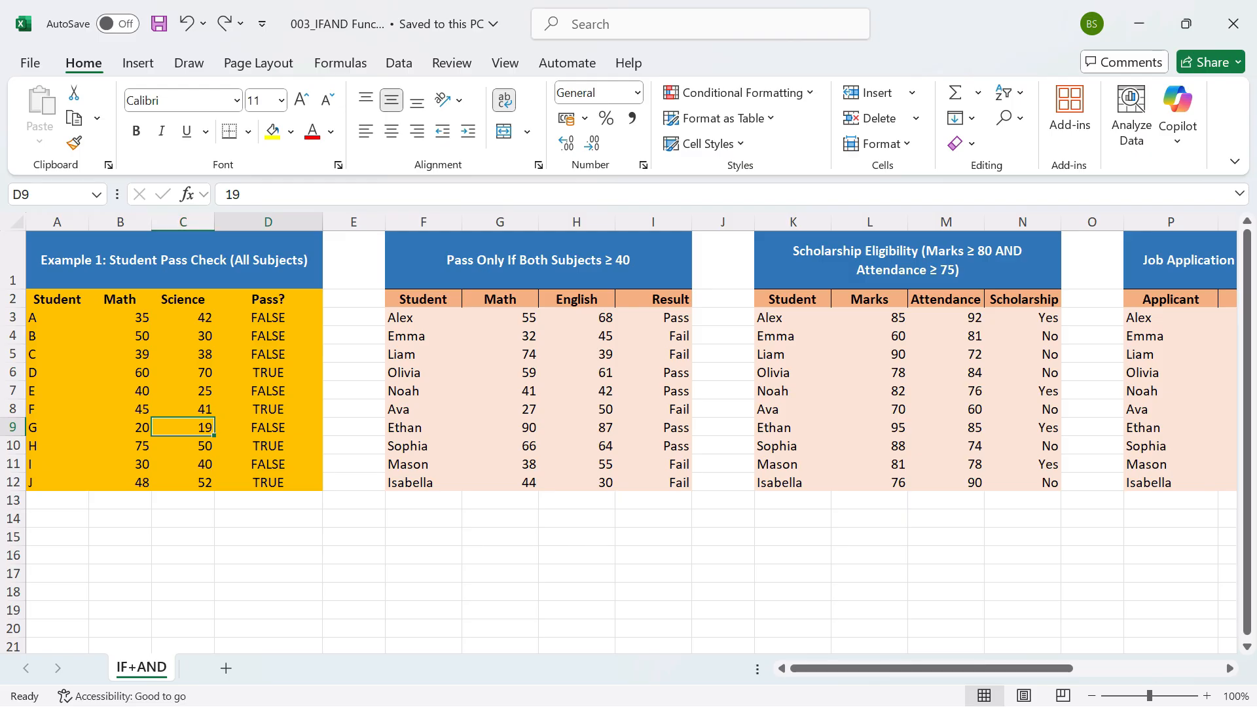
click(268, 409)
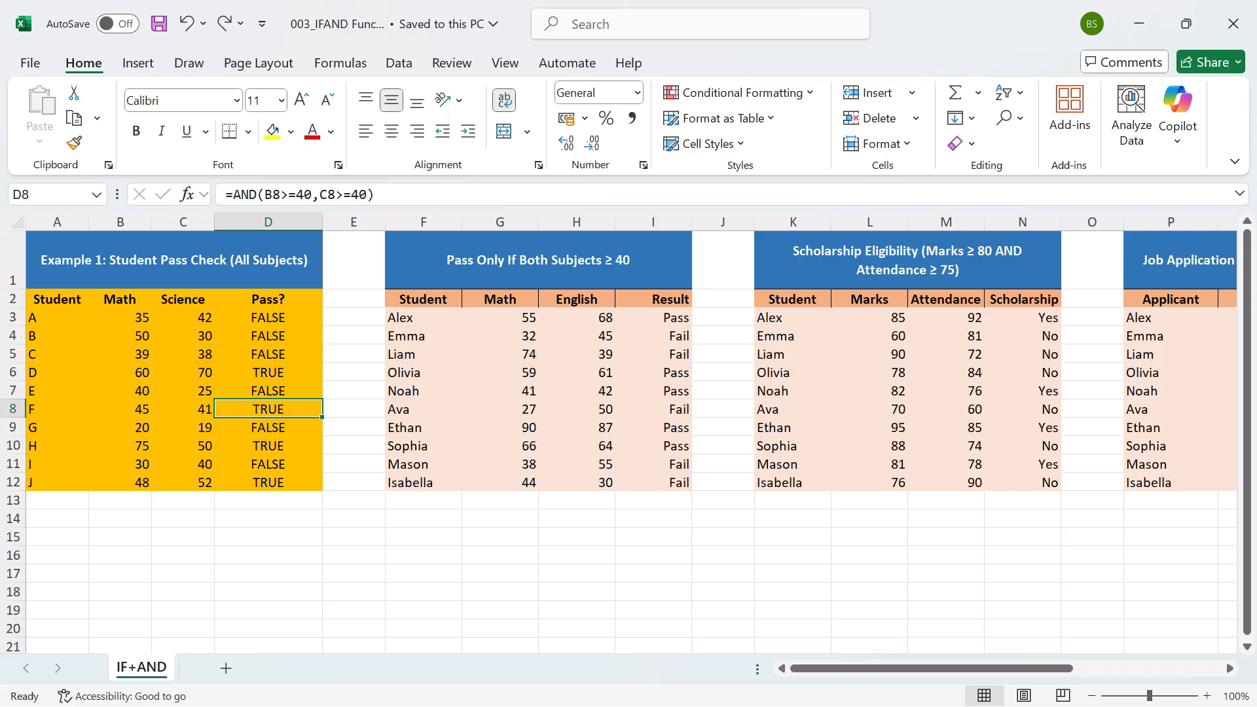
key(Down)
key(Down)
key(Up)
key(Up)
key(Up)
key(Up)
key(Up)
key(Up)
key(Up)
key(shift+Down)
key(shift+Down)
key(ctrl+shift+Down)
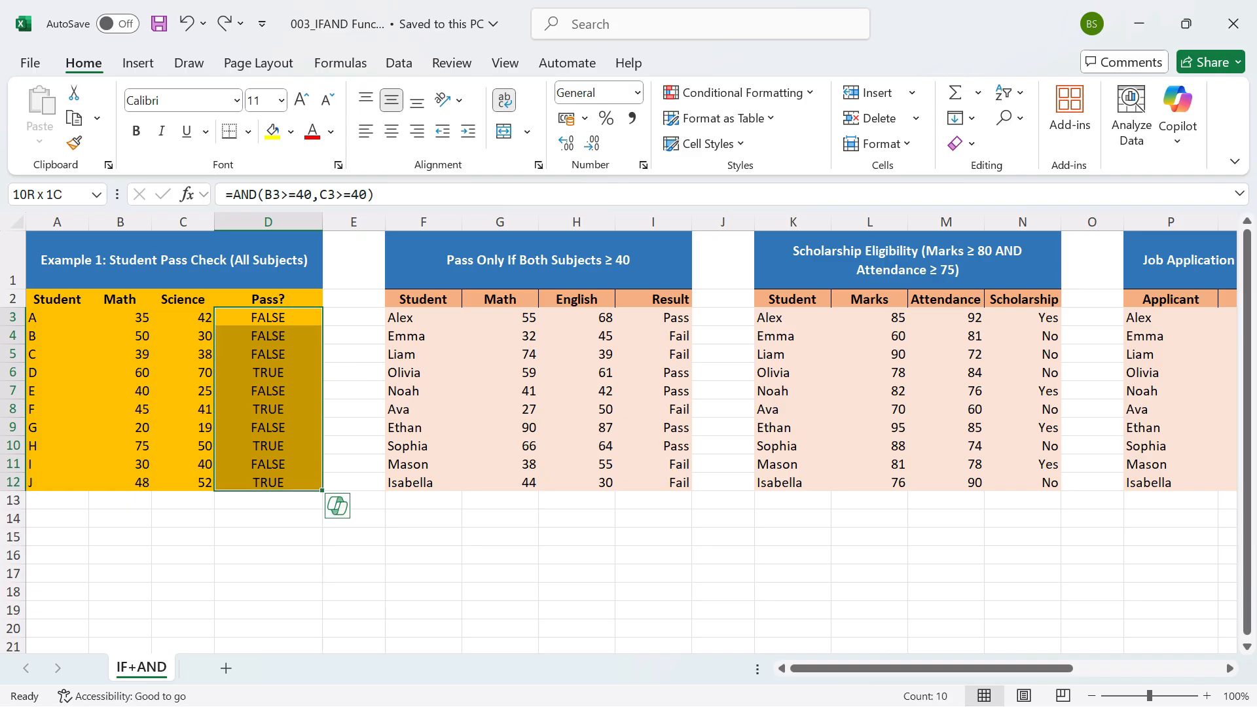
key(ctrl+shift+Up)
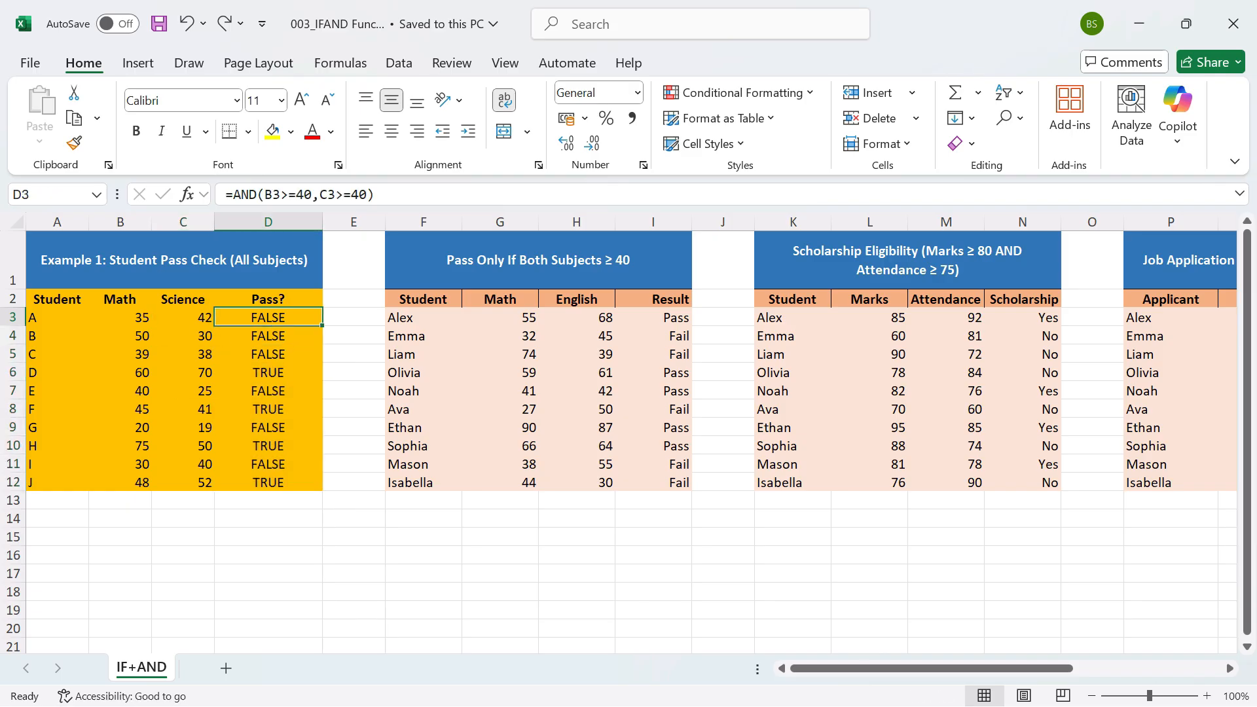
- Clear the existing IF and AND formulas in the Result column, cells I3:I12, of the two-subject pass table
key(Right)
key(Right)
key(Right)
key(Right)
key(Right)
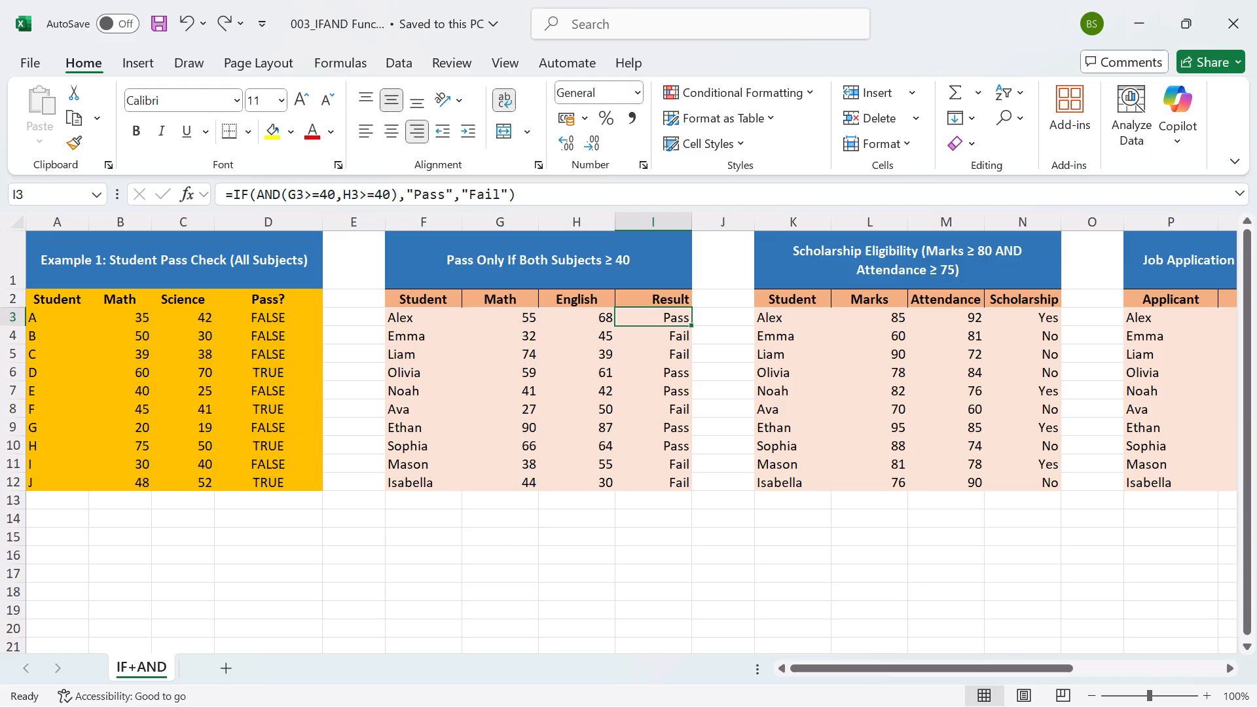
key(shift+Down)
key(shift+Down)
key(shift+Down)
key(shift+Down)
key(shift+Down)
key(shift+Down)
key(shift+Down)
key(shift+Down)
key(shift+Down)
key(shift+Down)
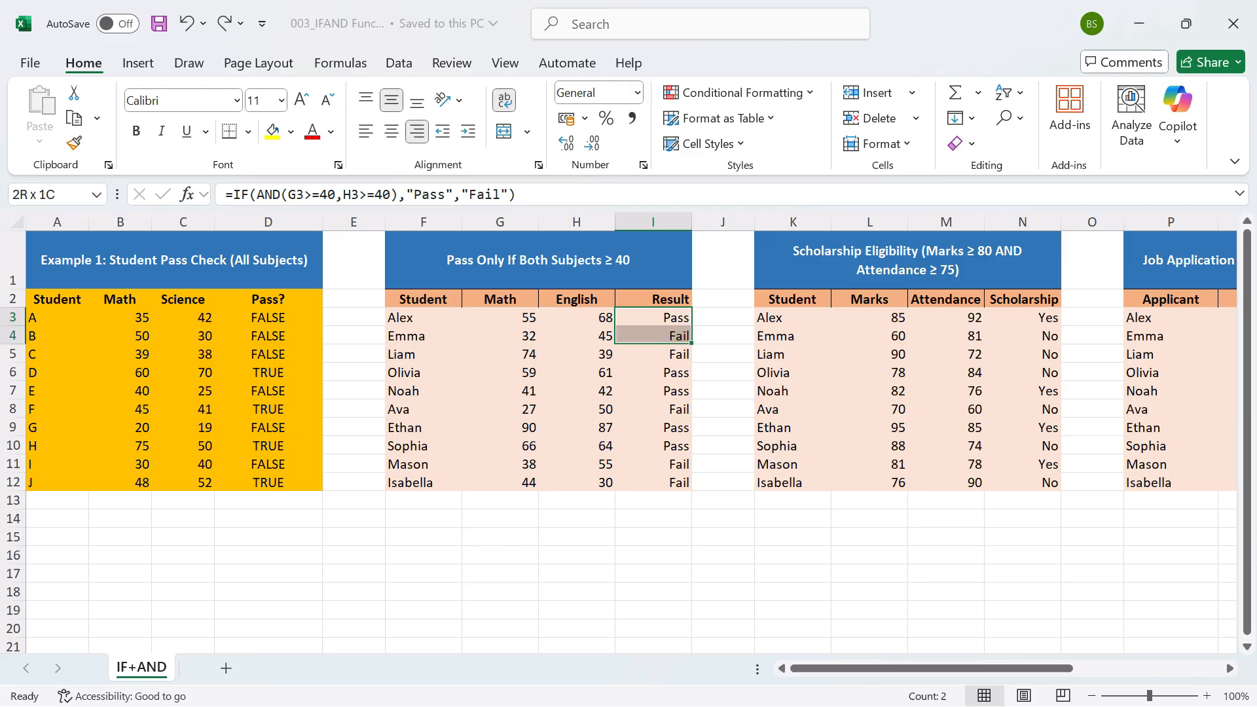
key(Delete)
key(Left)
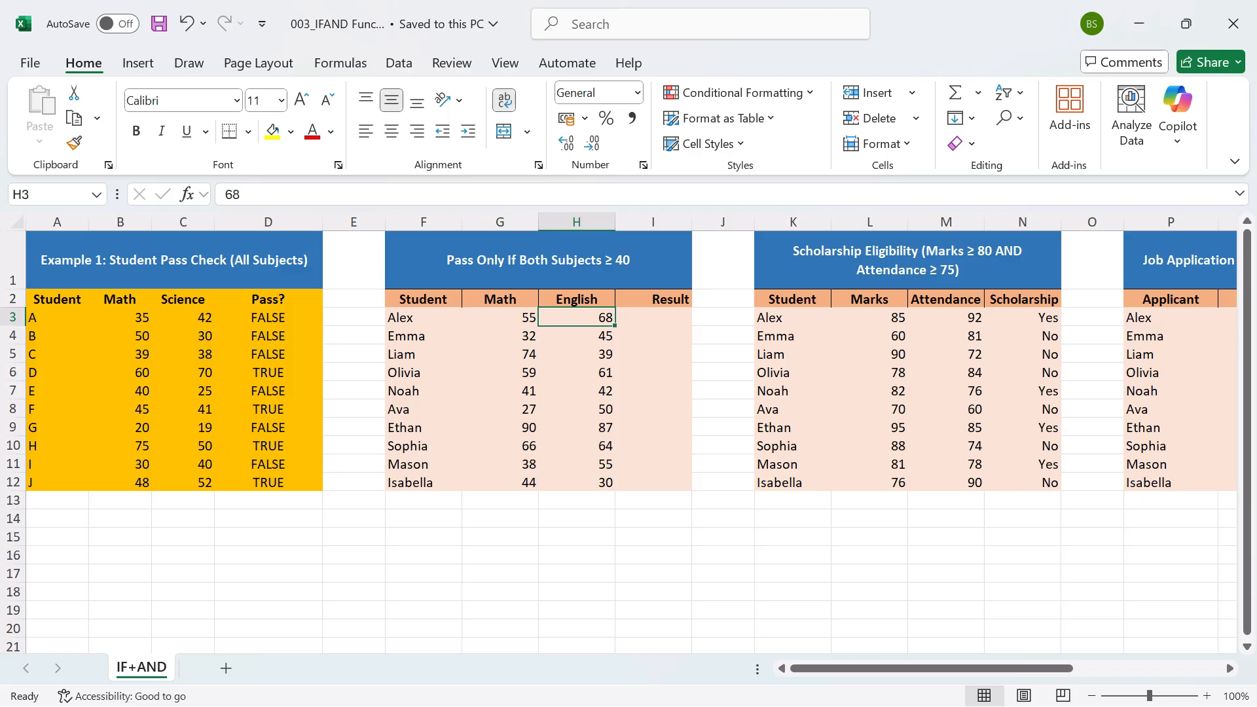
- Begin an IF formula in I3, the first student's Result cell in the two-subject pass table
key(Right)
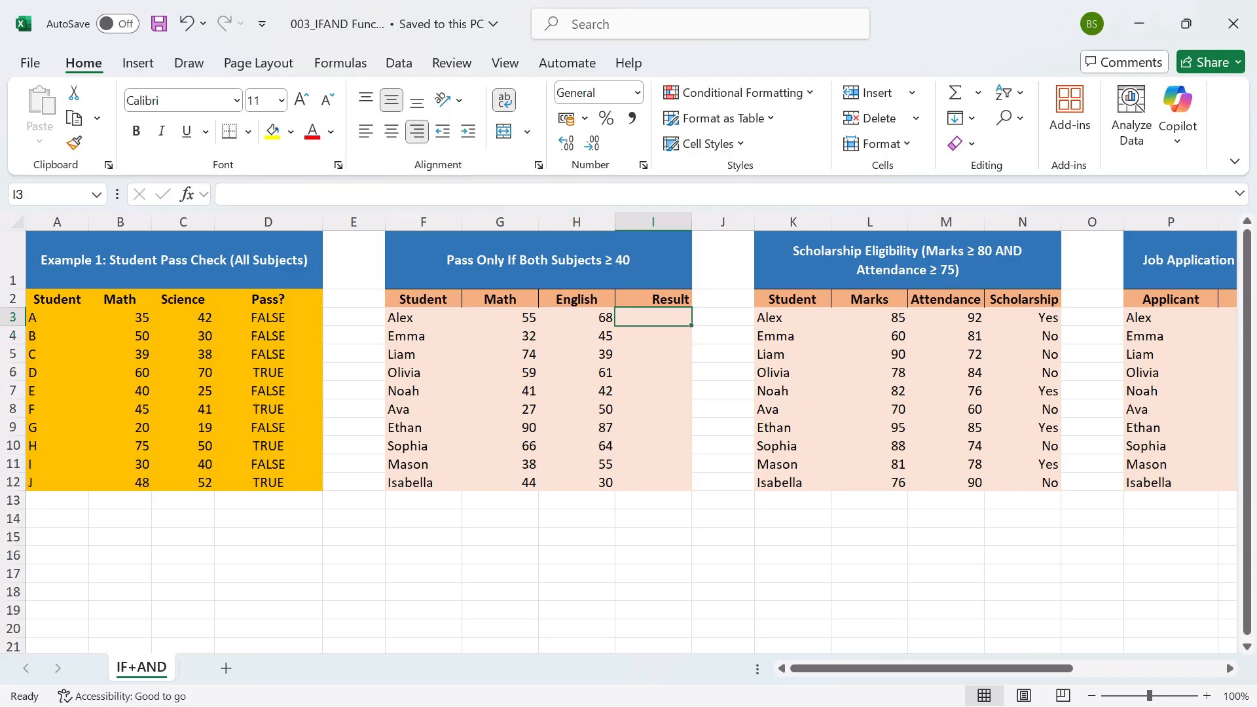
key(Left)
key(Left)
key(Right)
key(Right)
text(=IF)
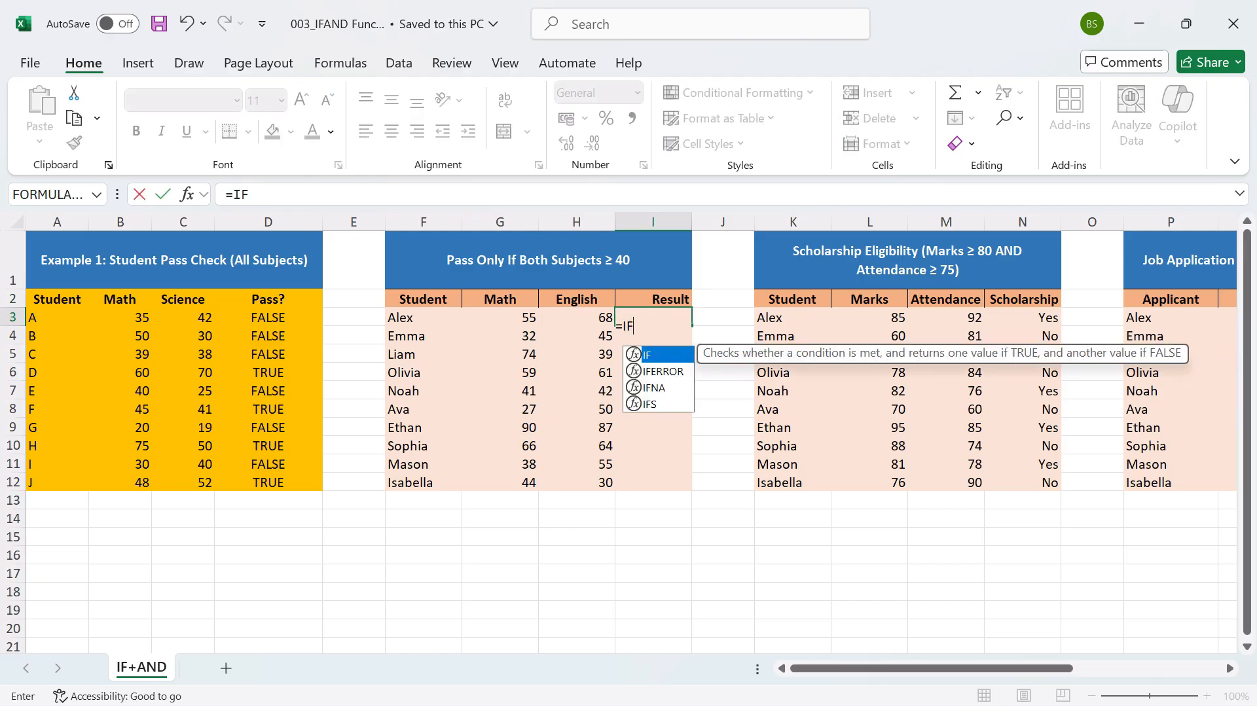
text(()
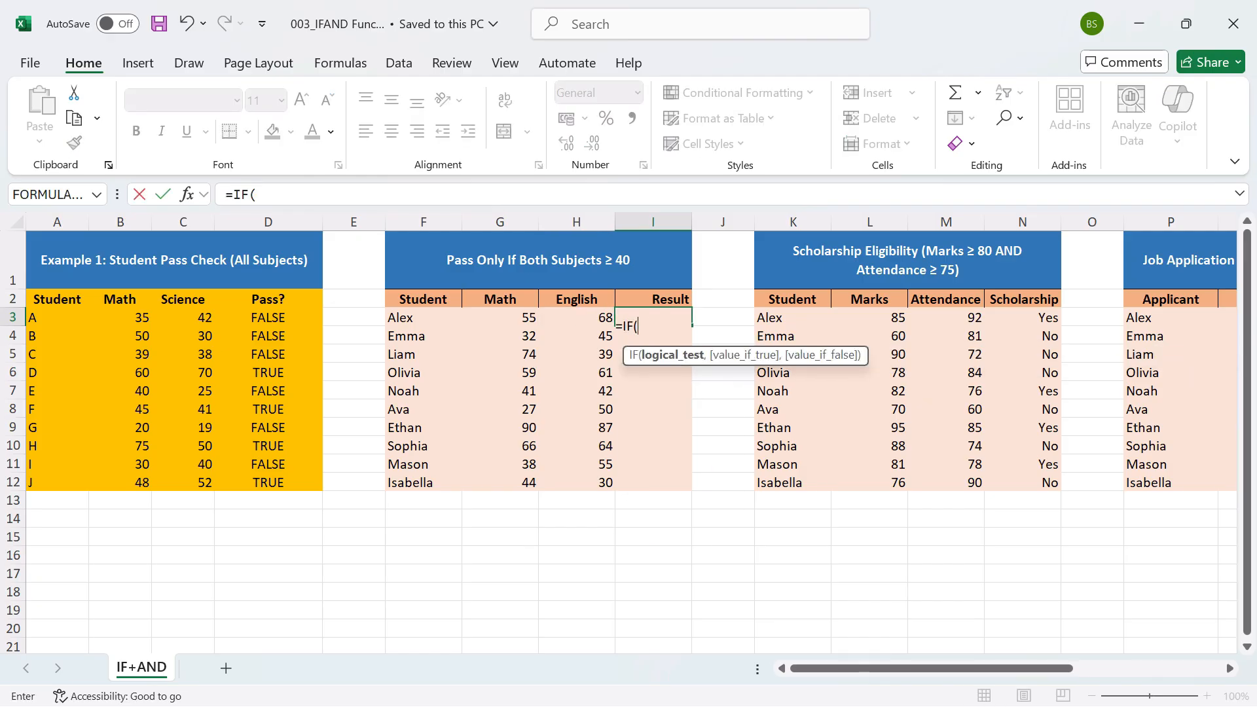
key(Left)
key(Left)
text(,)
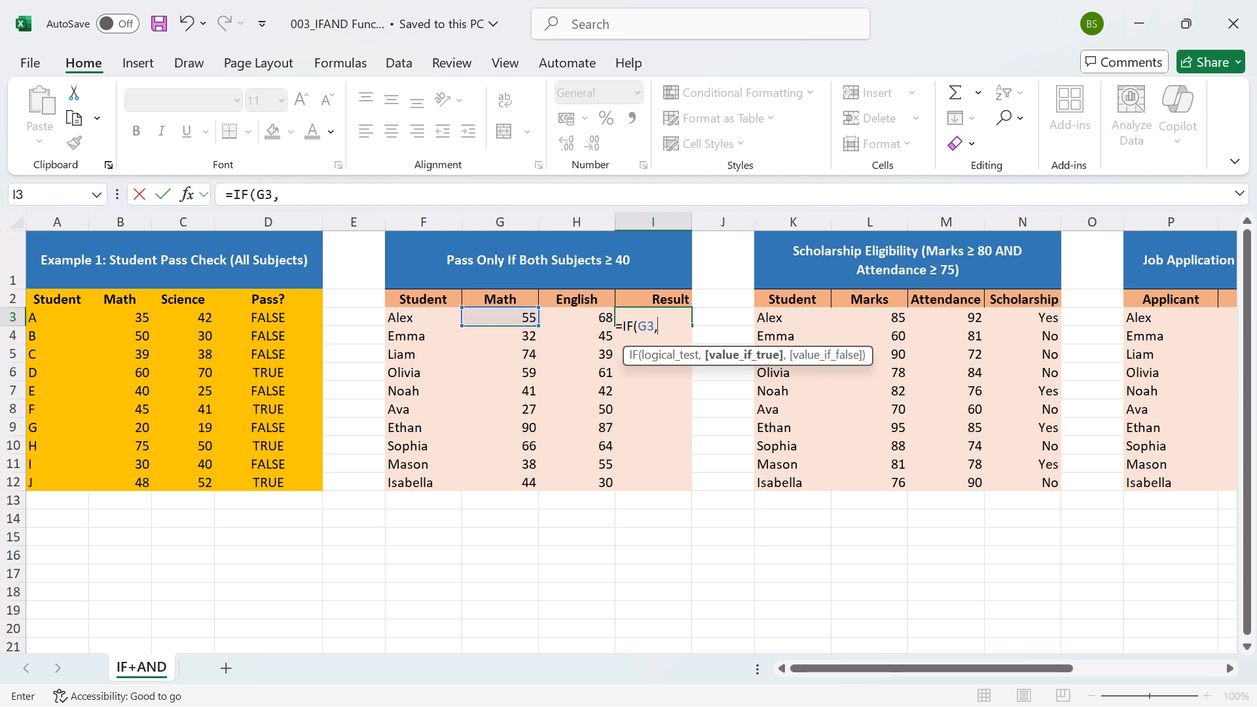
key(BackSpace)
key(BackSpace)
key(BackSpace)
- Set the IF formula's logical test to AND(G3>=40,H3>=40), covering the Math and English marks
text(AND)
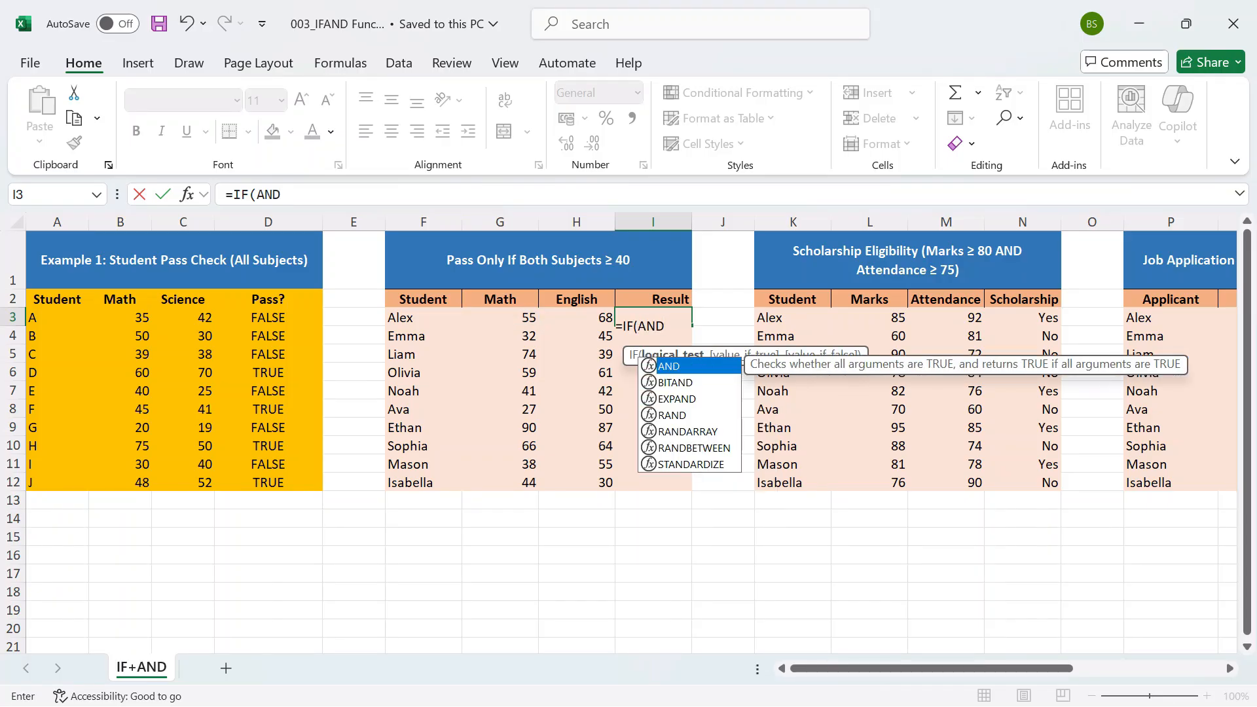
text(()
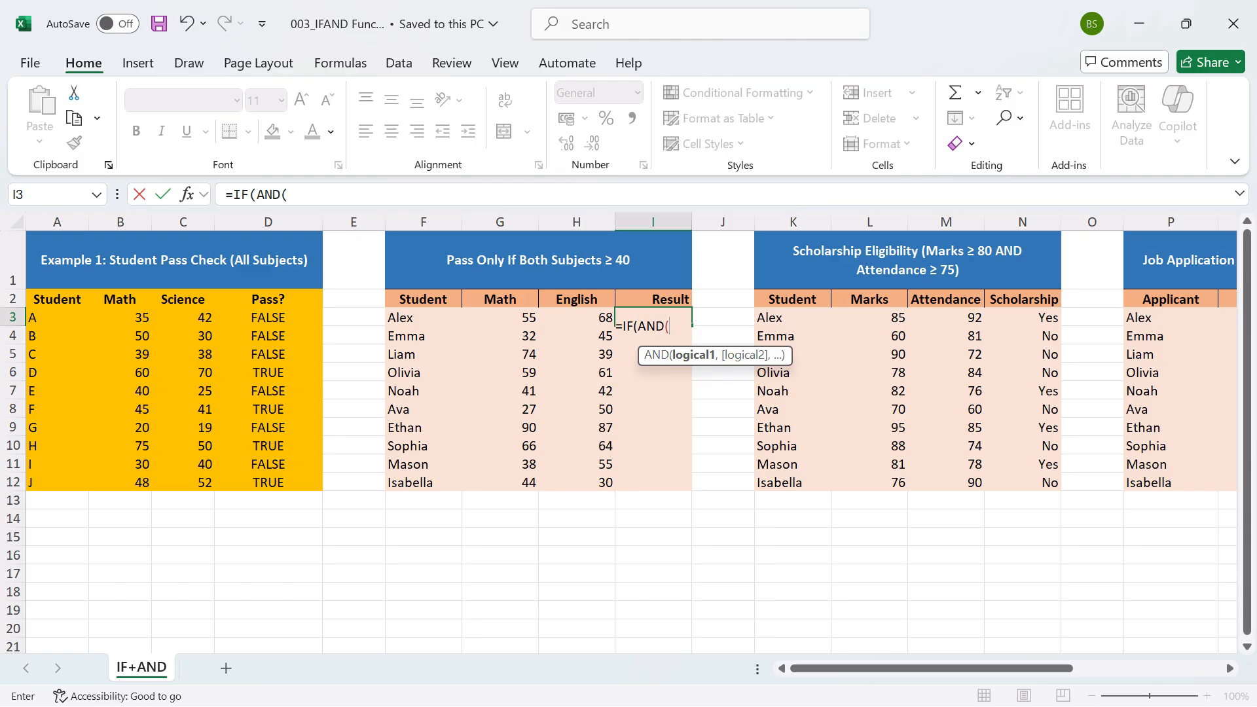
click(576, 318)
click(501, 318)
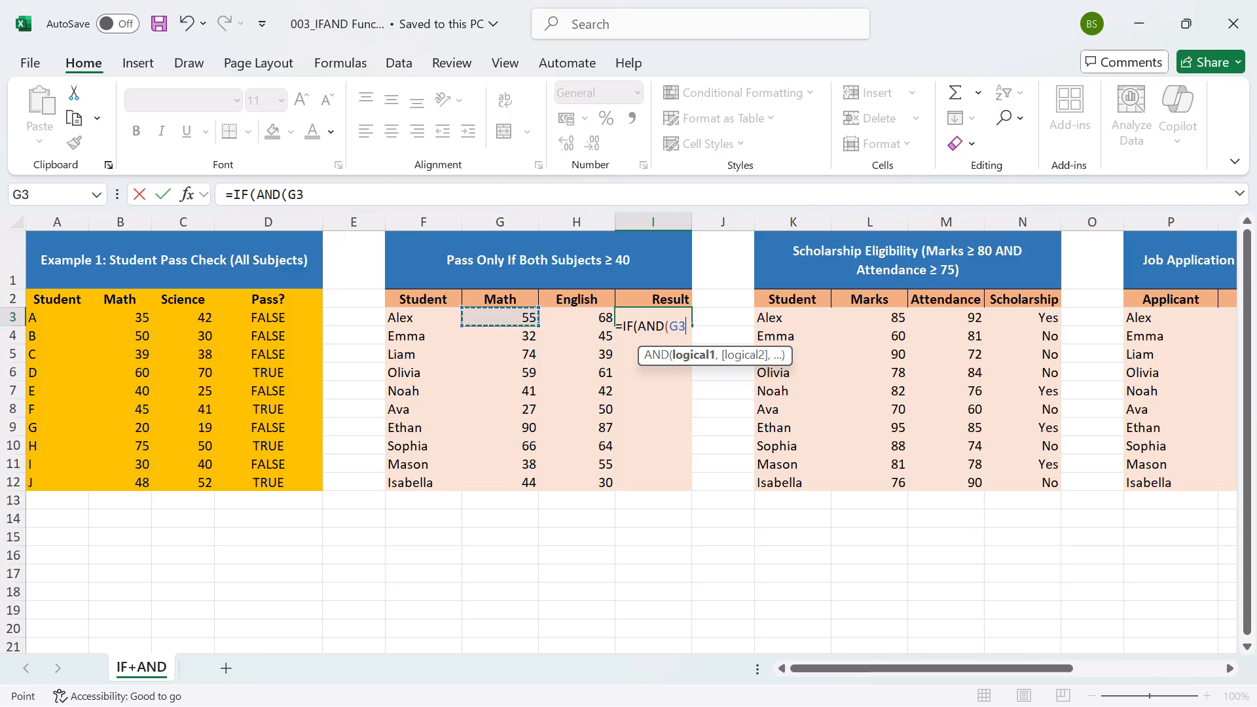
text(>=)
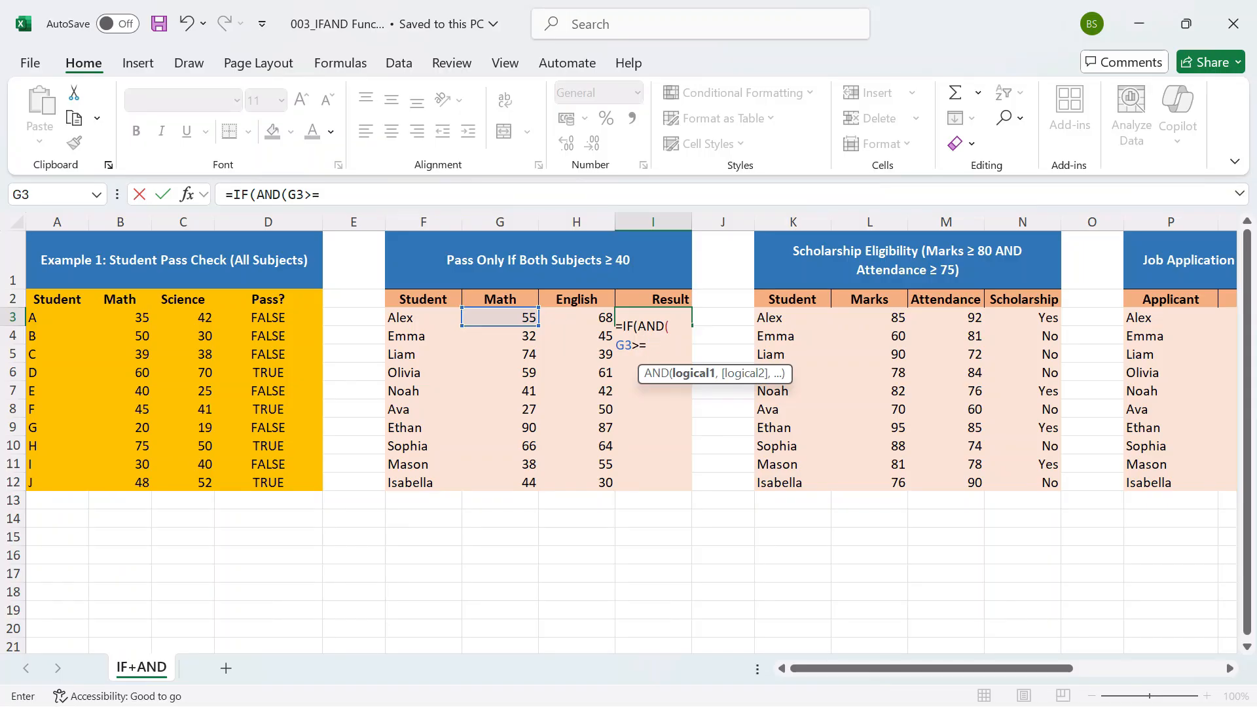
text(40,)
key(Left)
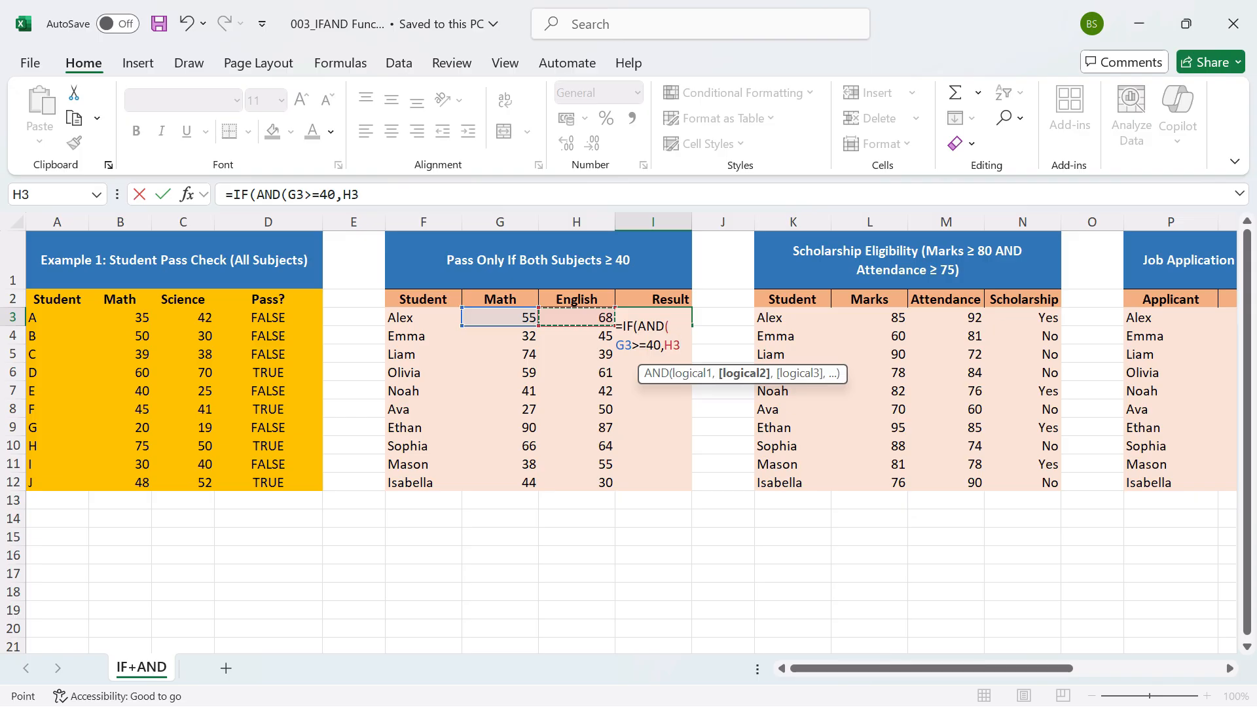
text(=>)
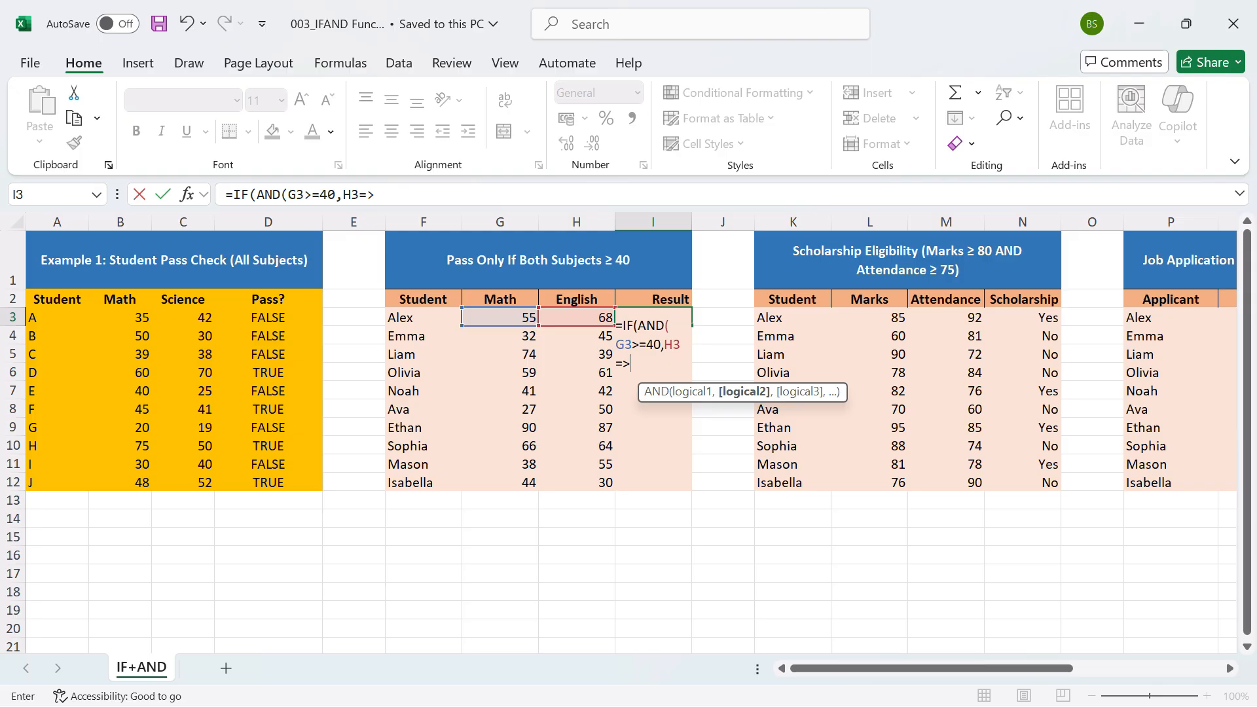
key(BackSpace)
key(BackSpace)
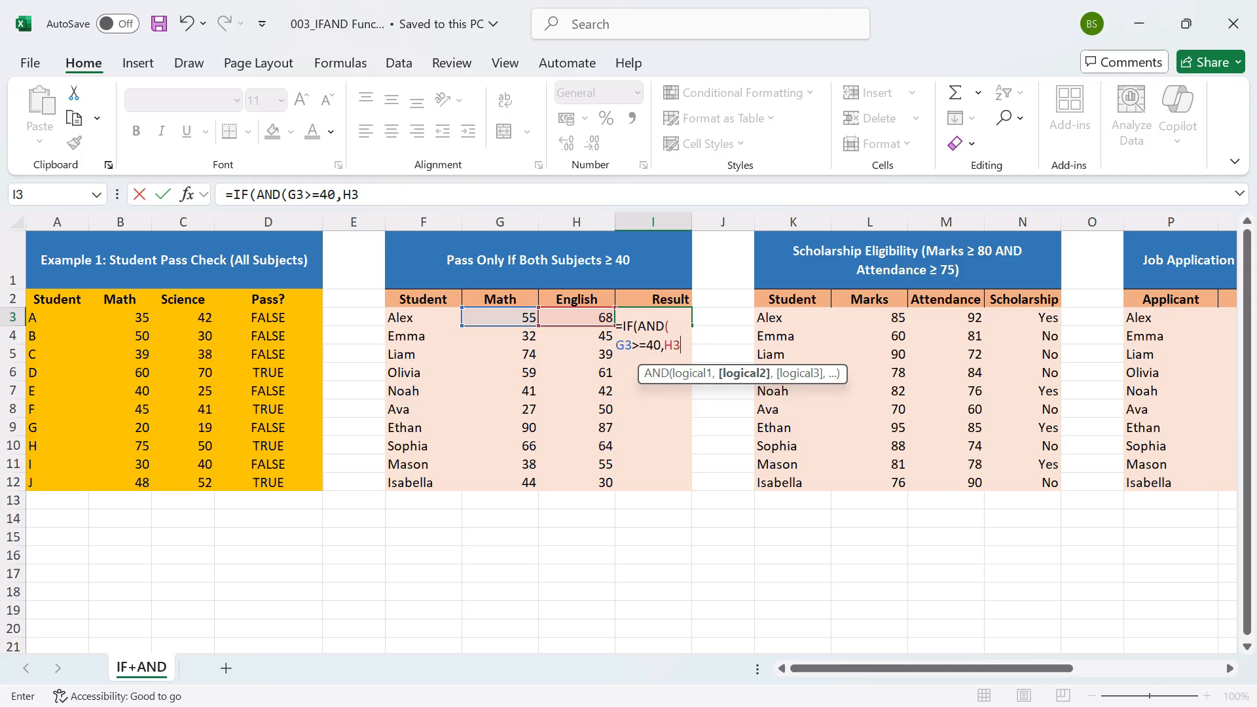
text(>=40)
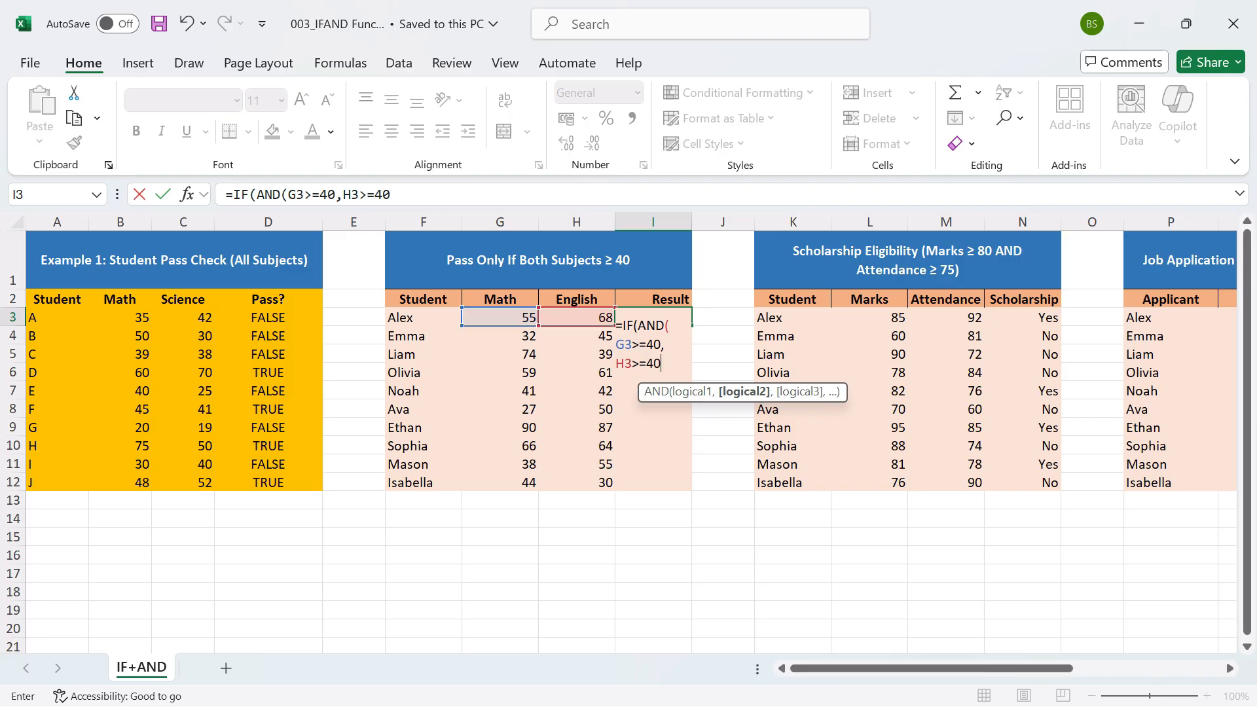
text(),)
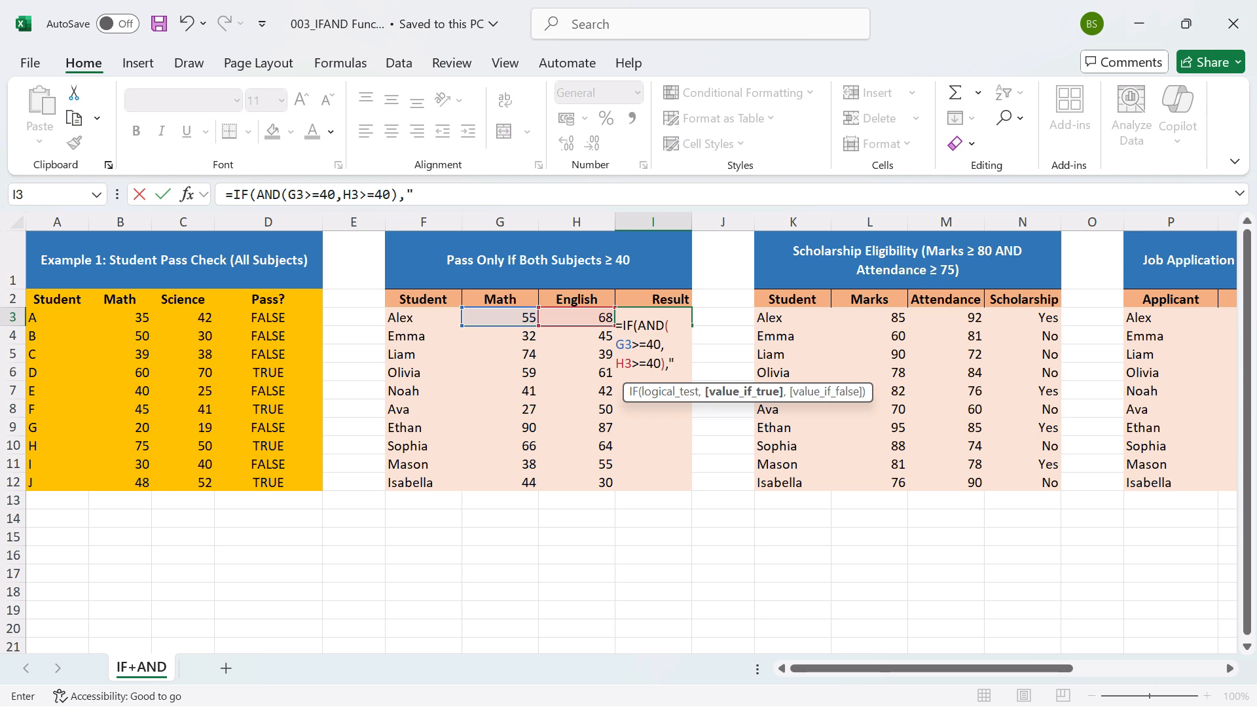
- Complete the I3 formula so it returns "Pass" when the test is true and "Fail" otherwise
text(p)
key(BackSpace)
text(Pass",)
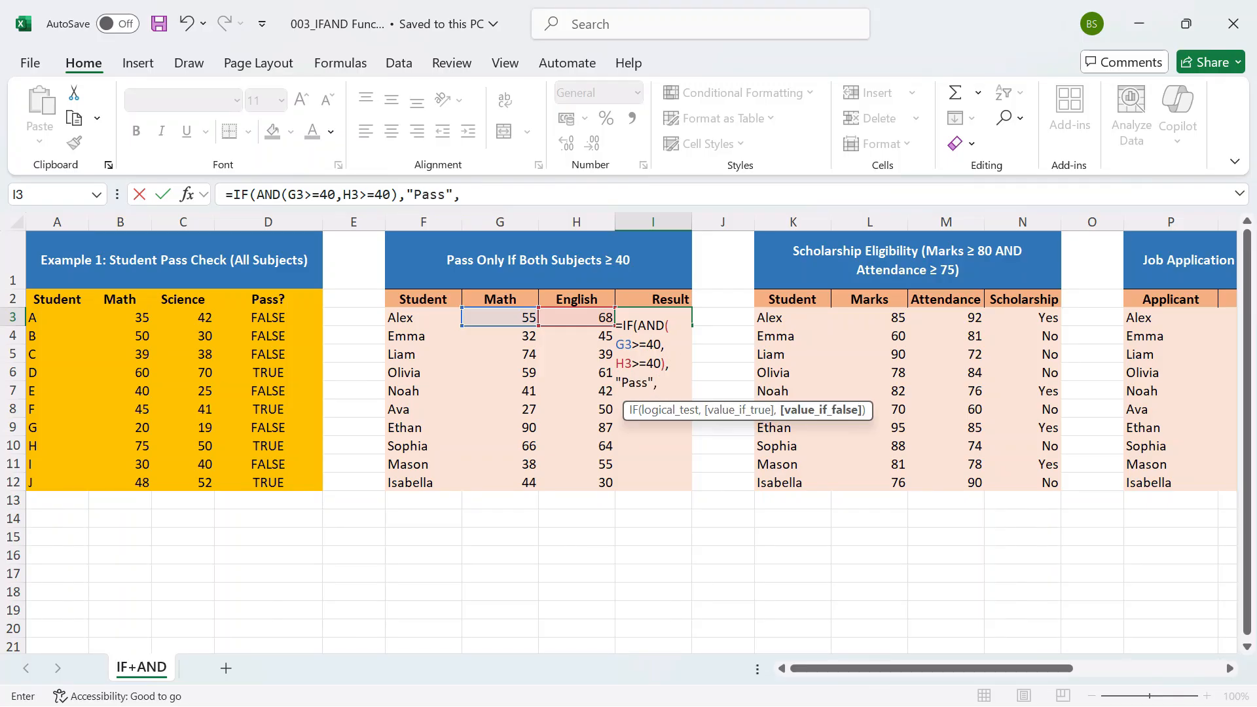
text("f)
key(BackSpace)
text(Fail)
key(Return)
- Copy the I3 formula down to the remaining Result cells, I4:I12, and save the workbook
key(Up)
key(ctrl+c)
key(Down)
key(shift+Down)
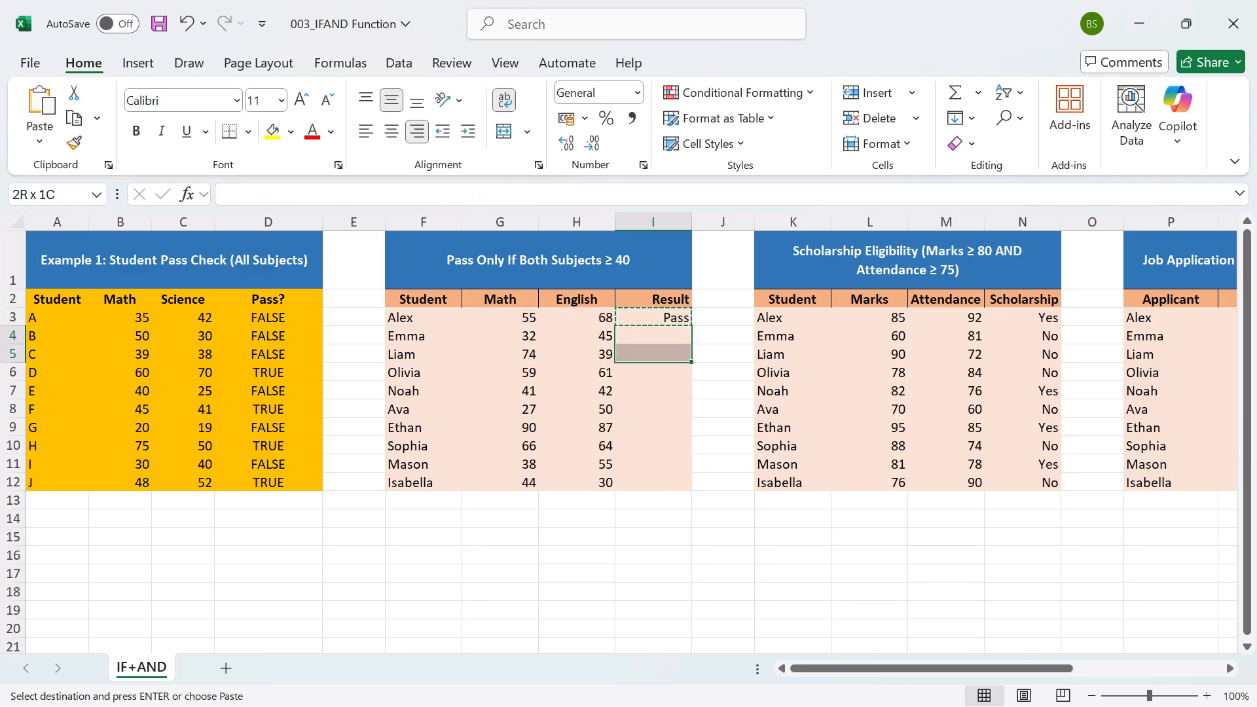
key(shift+Down)
key(shift+Down)
key(shift+Down)
key(shift+Down)
key(shift+Down)
key(shift+Down)
key(shift+Down)
key(Return)
key(ctrl+s)
- Compare the Math and English marks in row 4 with the IF and AND formula's result in I4
key(Up)
key(shift+Down)
key(shift+Left)
key(shift+Left)
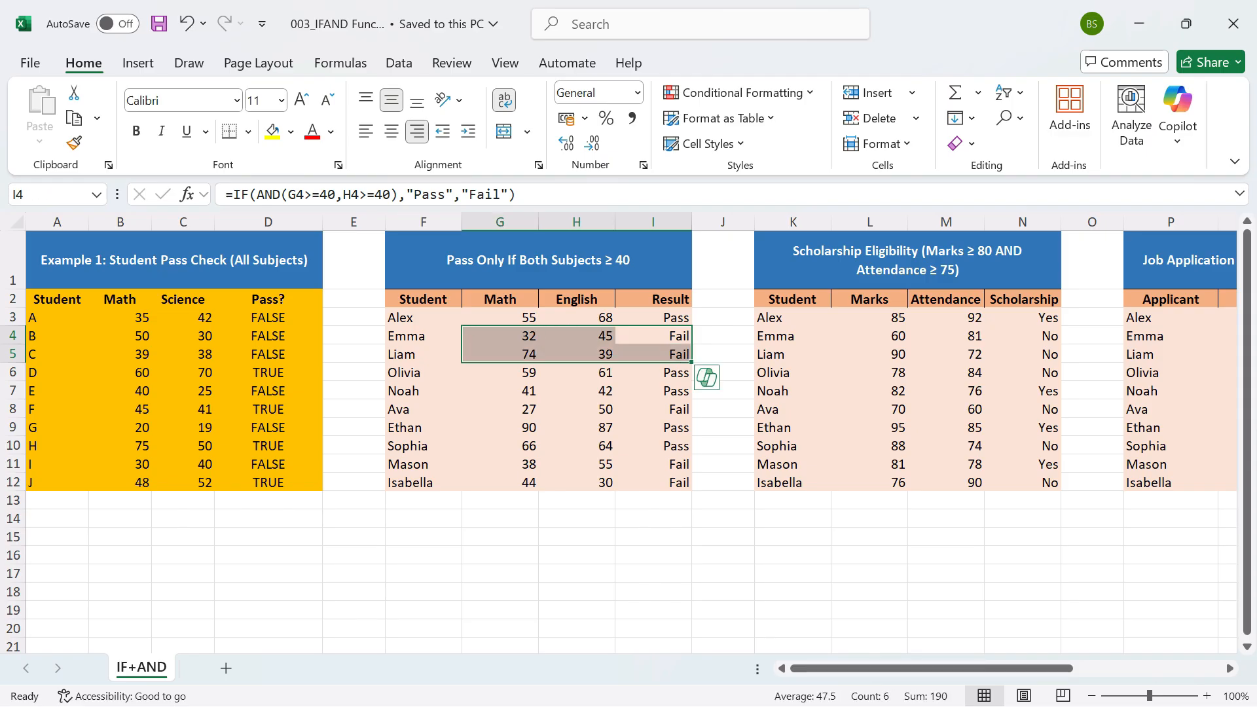
key(Left)
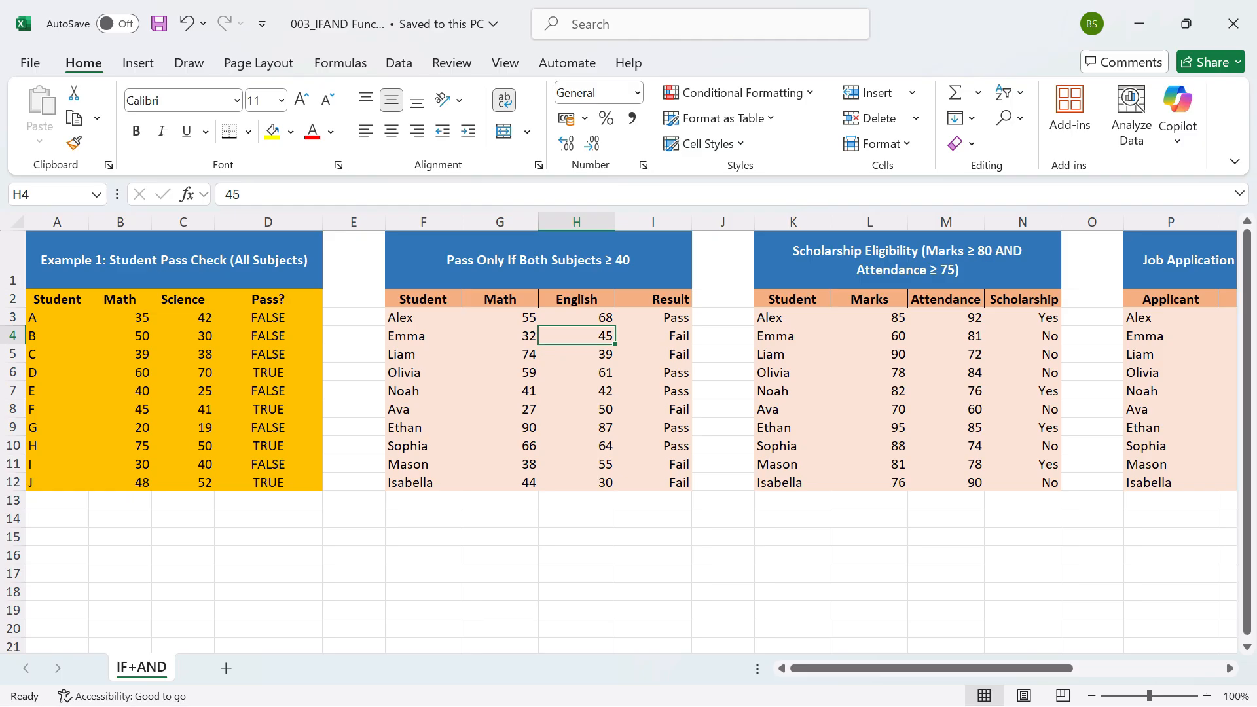
key(Left)
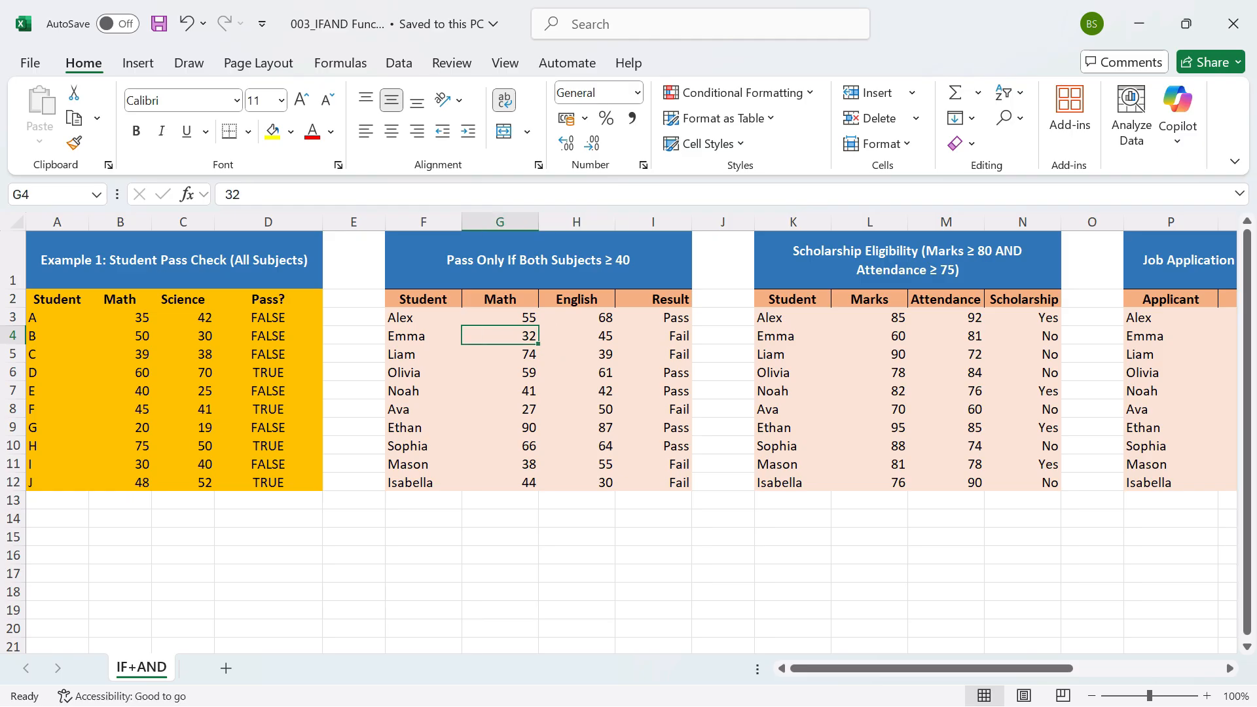
click(653, 336)
drag(424, 336, 655, 336)
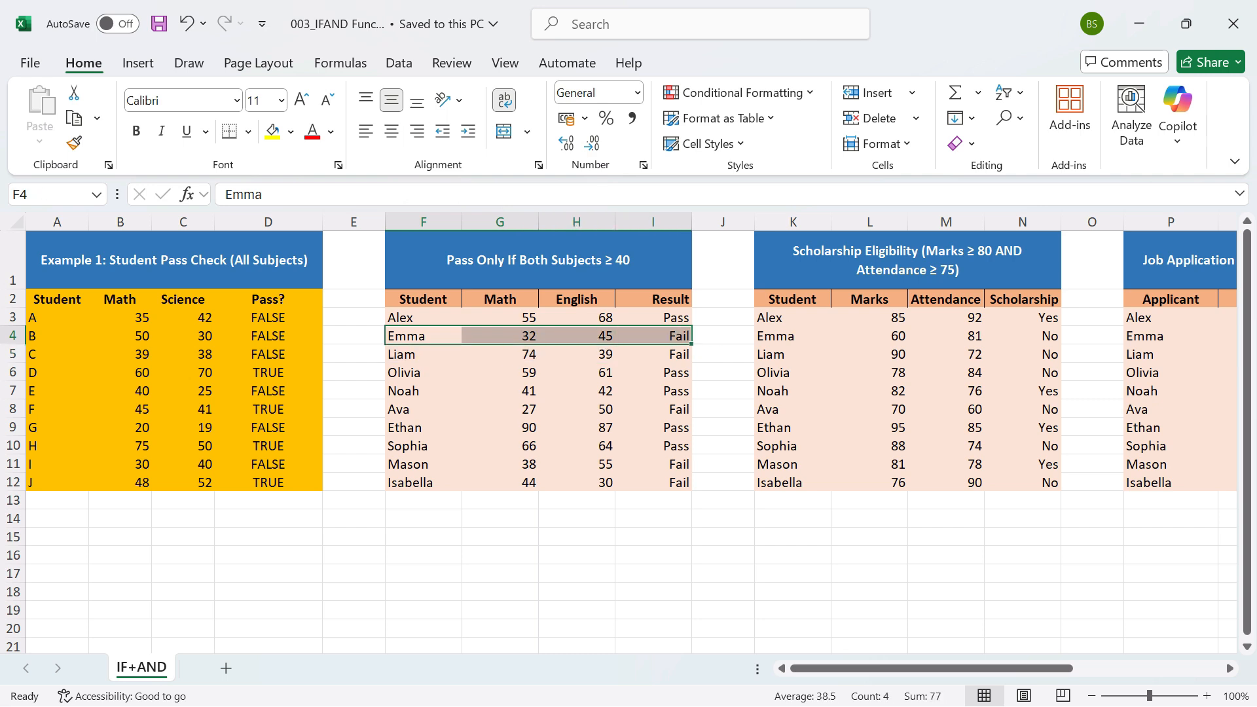
click(501, 336)
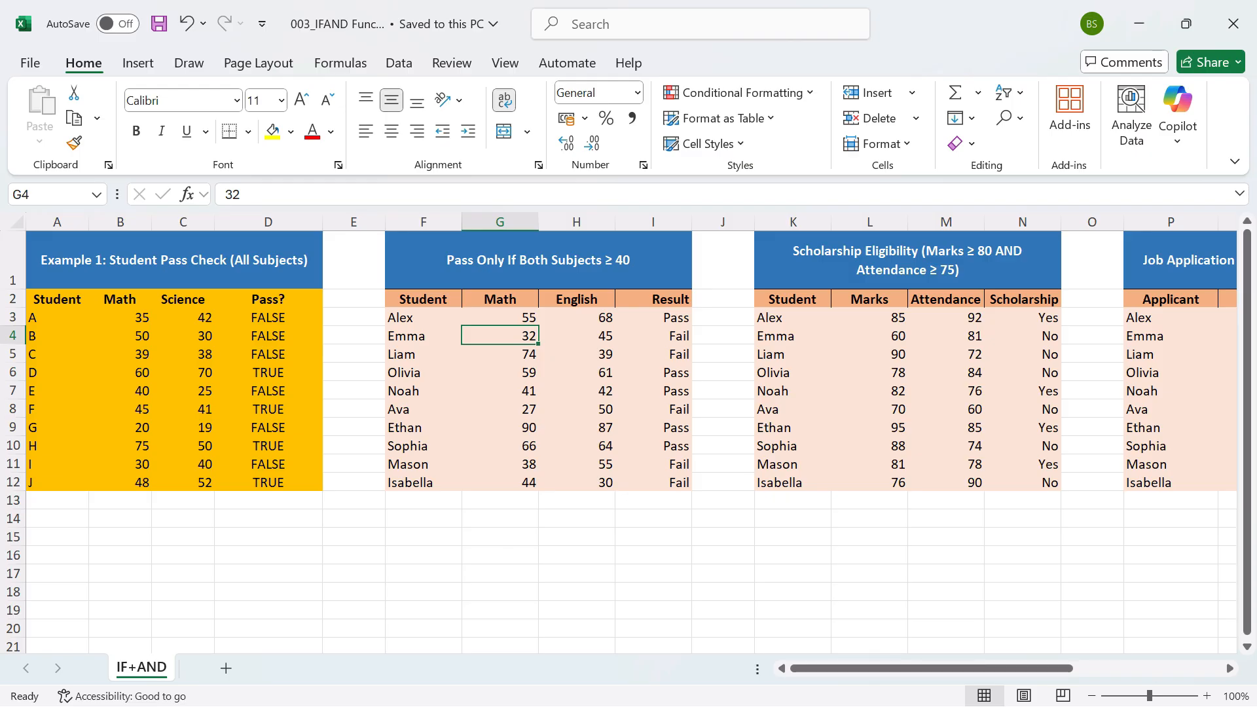
key(Right)
key(Right)
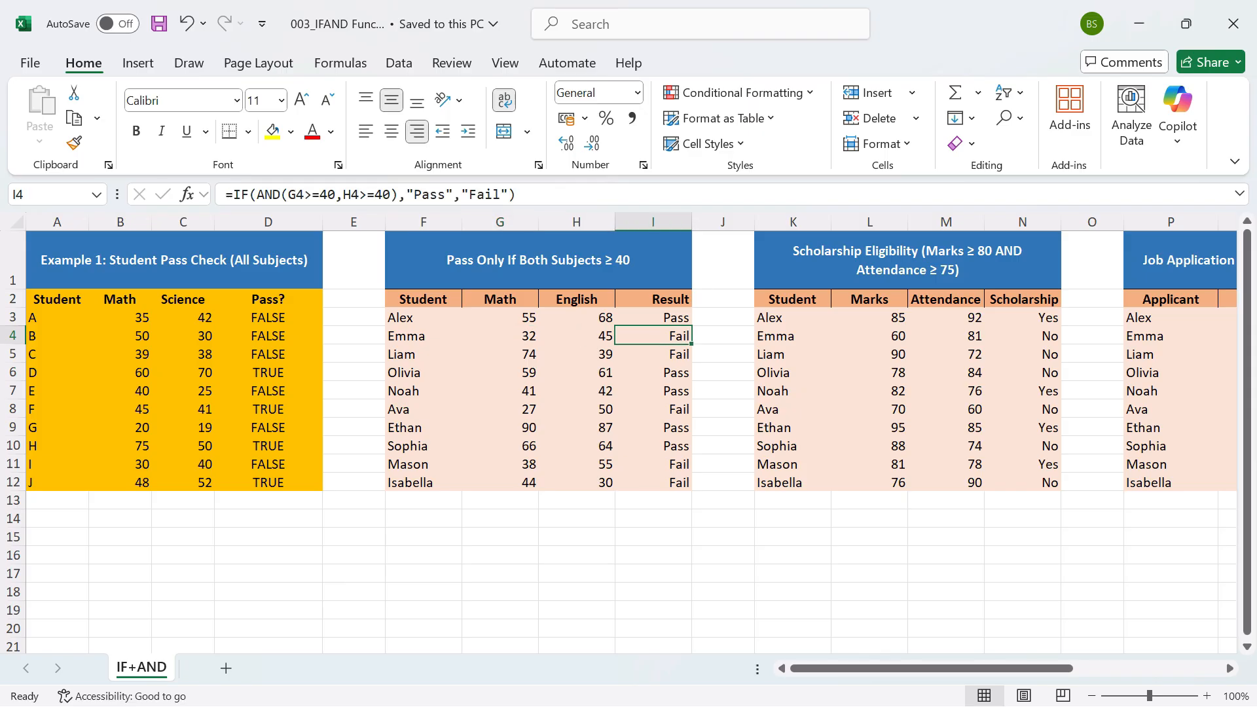
- Look across to the Job Application table and back over the rows of the Scholarship Eligibility table
key(Right)
key(Right)
key(Right)
key(Right)
key(Right)
key(Right)
key(Right)
key(Right)
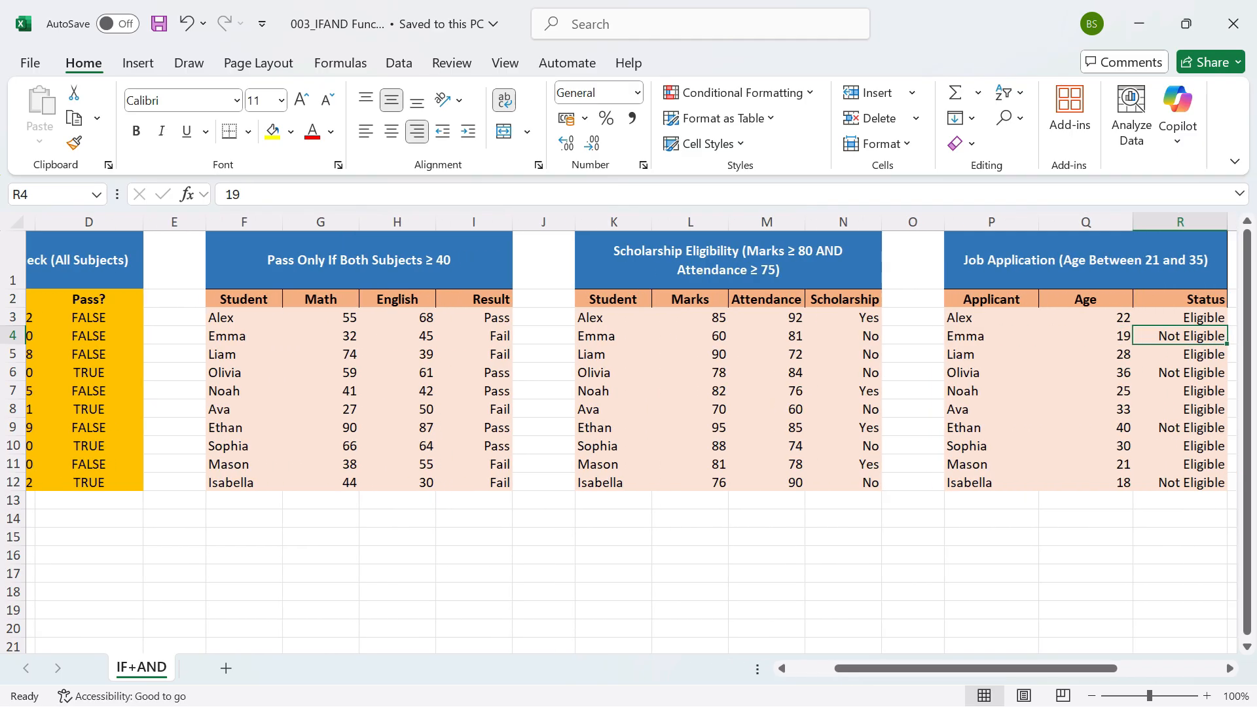
key(Left)
key(Left)
key(Left)
key(Up)
key(shift+Down)
key(shift+Down)
key(shift+Down)
key(shift+Down)
key(shift+Down)
key(shift+Down)
key(shift+Down)
key(shift+Down)
key(shift+Down)
key(shift+Down)
- Examine the scholarship formula in N3, focusing on its AND(L3>=80,M3>=75) test
drag(758, 318, 758, 336)
key(Right)
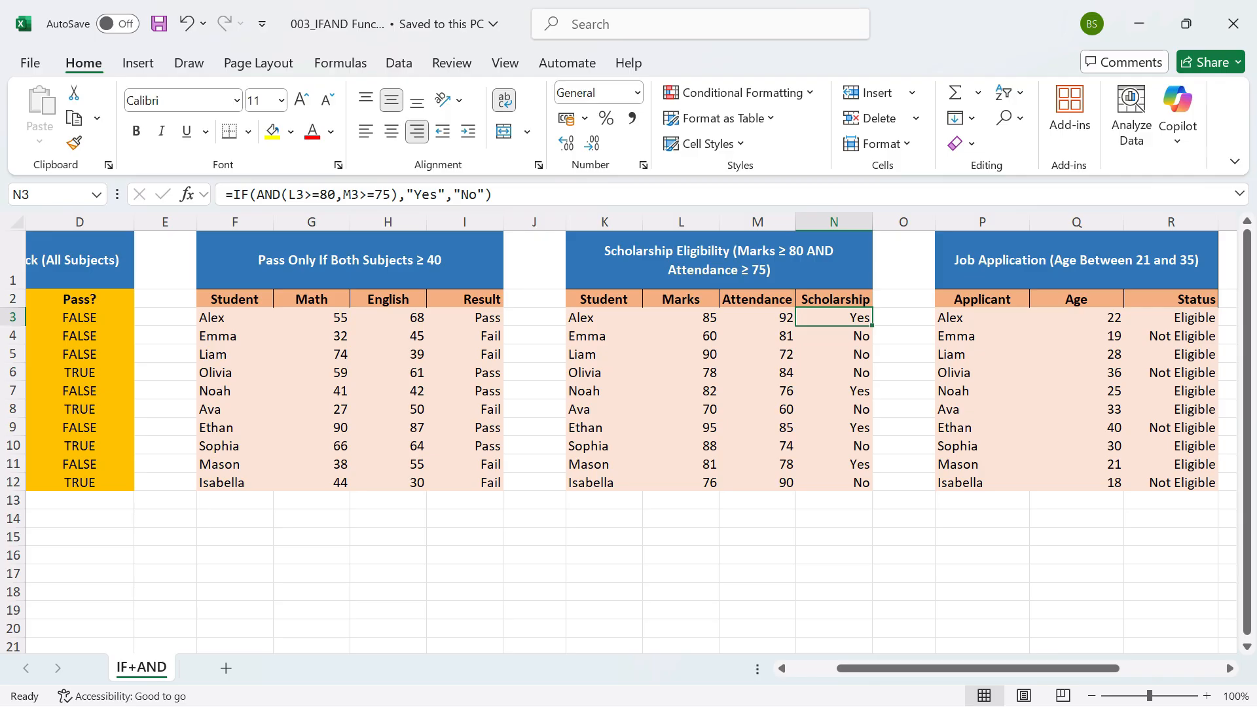
click(494, 195)
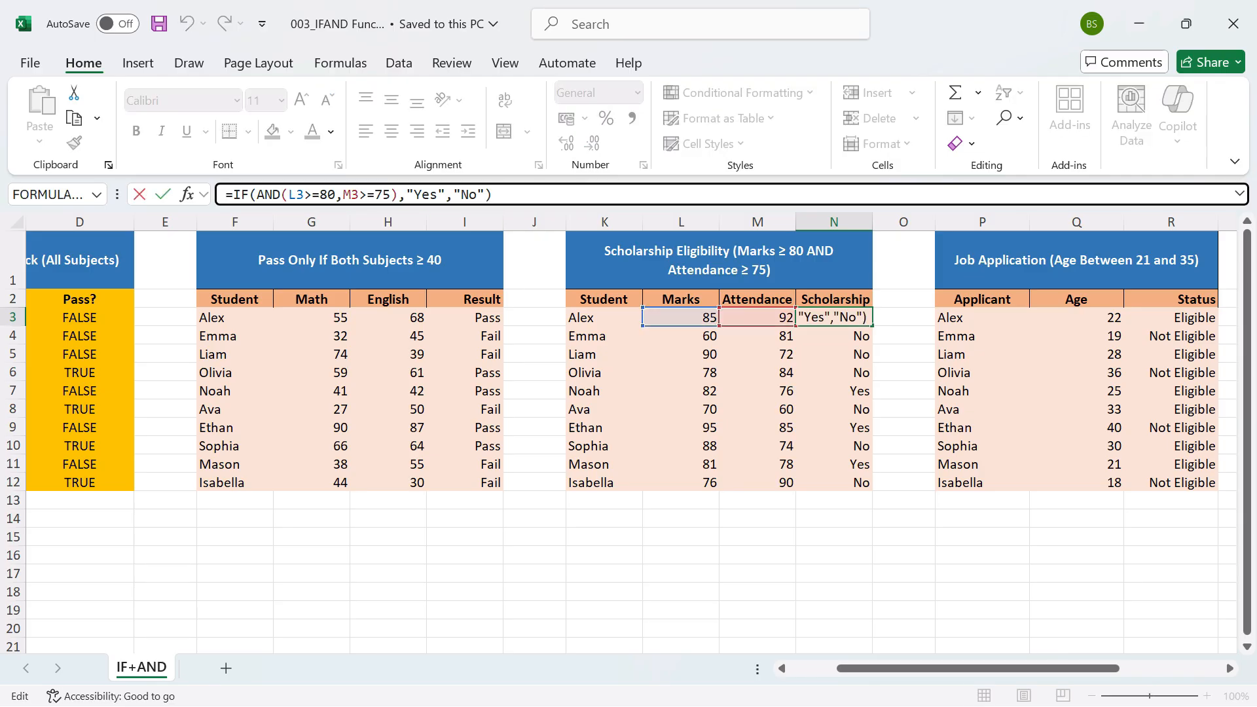
drag(257, 194, 398, 195)
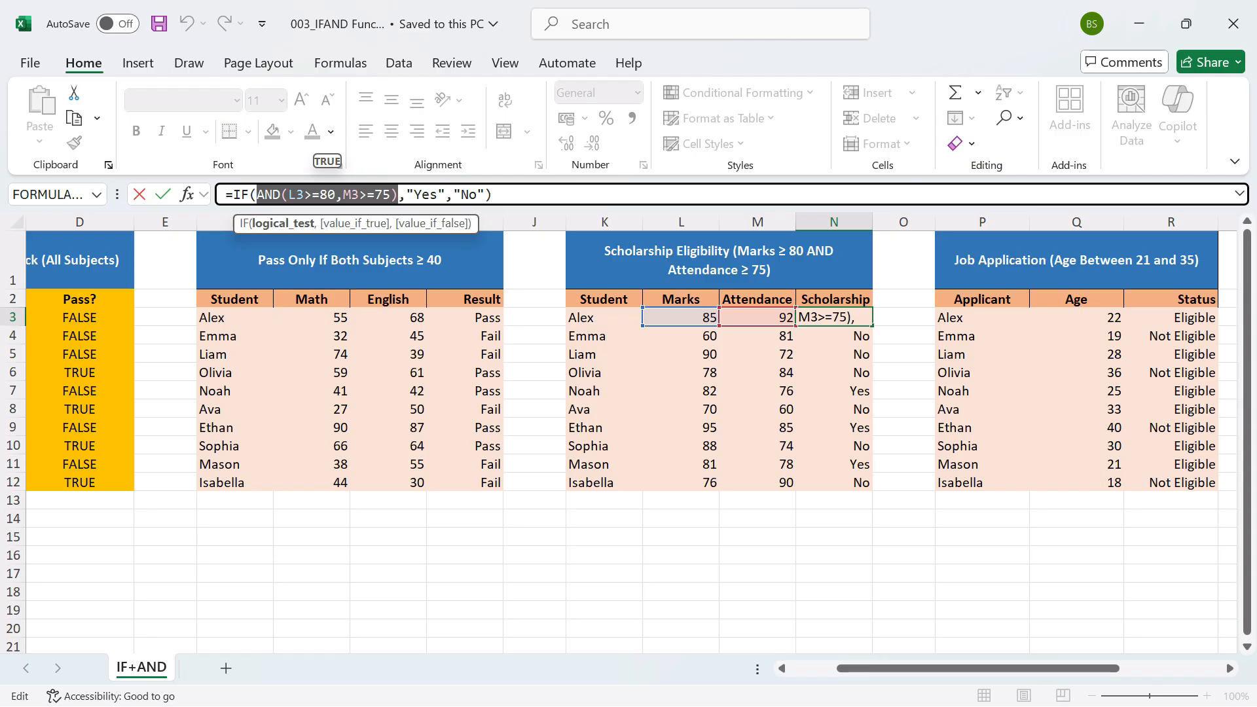
key(Return)
- View the Job Application table and the Bonus Allocation table with its Bonus formula in row 3
key(Up)
key(Right)
key(Right)
key(Right)
key(Right)
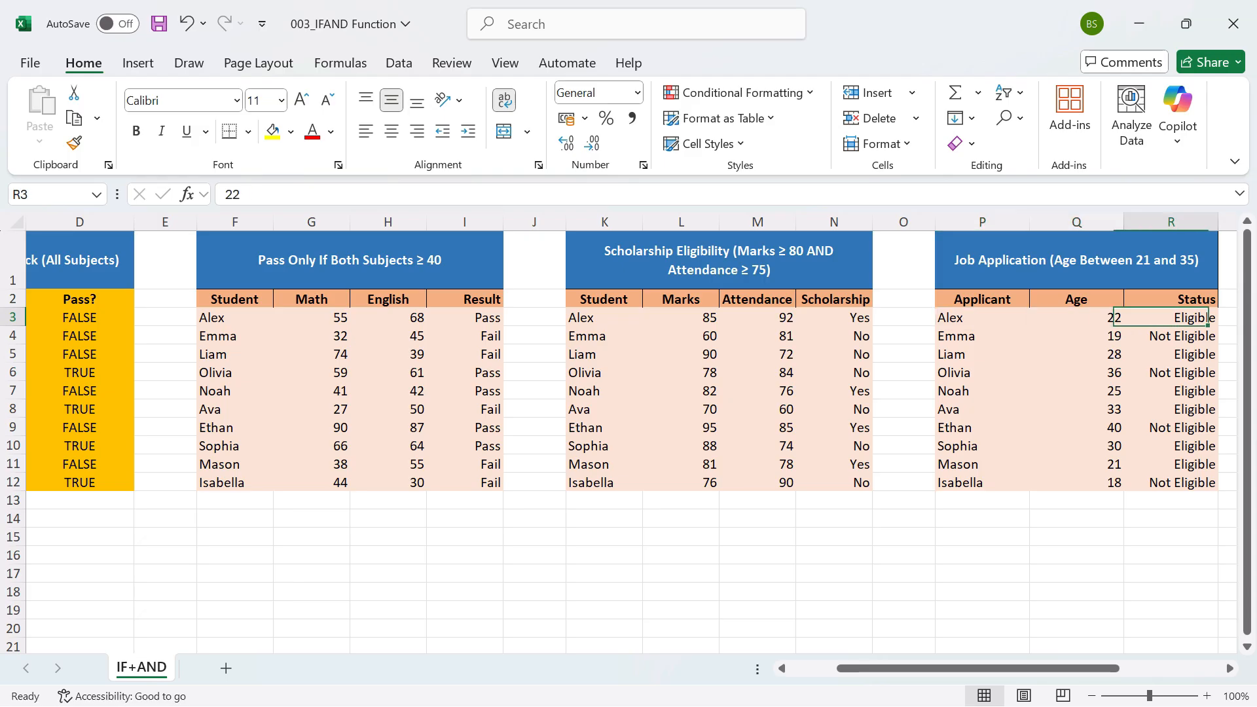
key(Right)
key(Right)
key(Right)
key(Right)
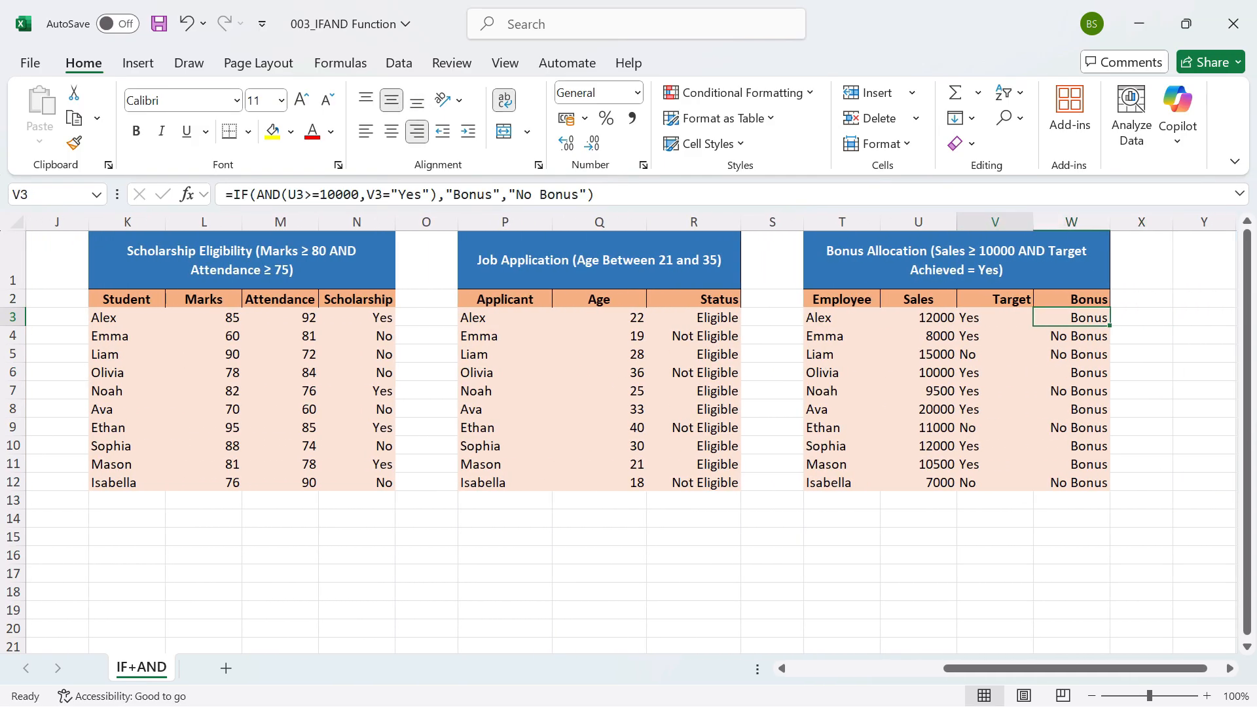
- Return to the Student Pass Check table and review the Pass? results in D3:D12
key(Left)
key(Left)
key(Left)
key(Left)
key(Left)
key(Left)
key(Left)
key(Left)
key(Left)
key(Left)
key(Left)
key(Left)
key(Left)
key(Left)
key(Left)
key(Left)
key(Left)
key(Left)
key(Left)
key(Left)
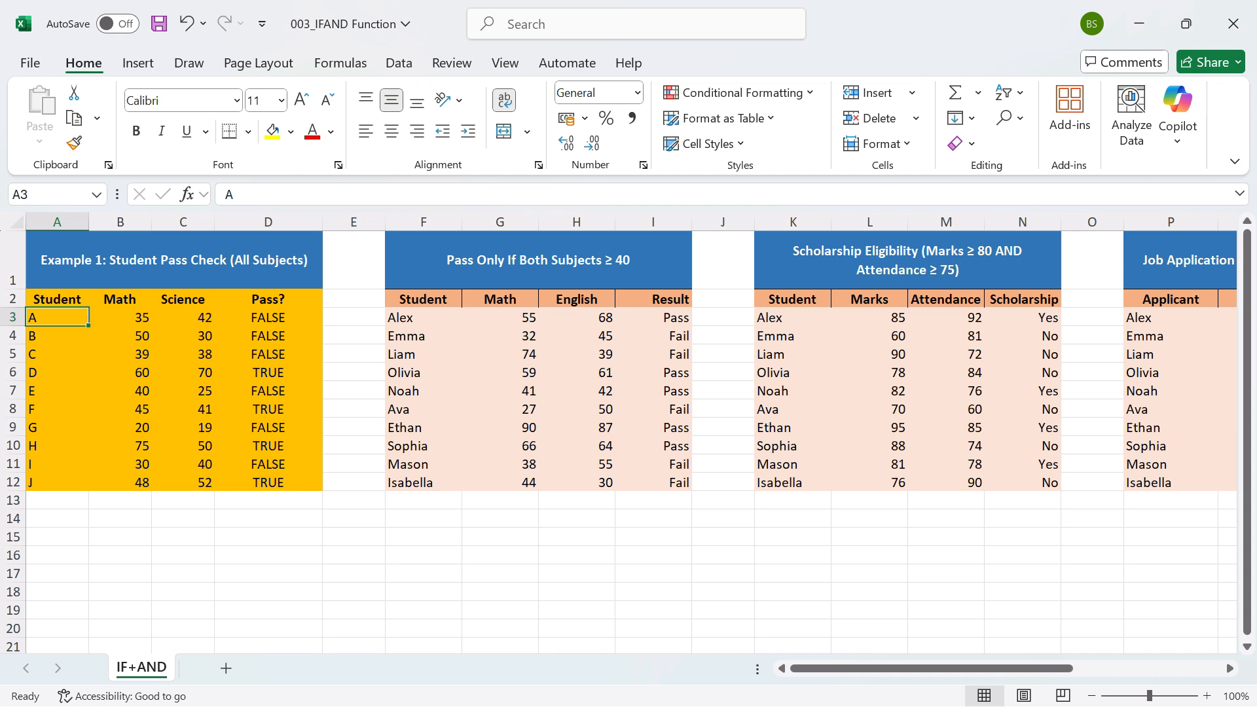
key(Right)
key(Right)
key(Right)
key(shift+Down)
key(shift+Down)
key(shift+Down)
key(shift+Down)
key(shift+Down)
key(shift+Down)
key(shift+Down)
key(shift+Down)
key(shift+Down)
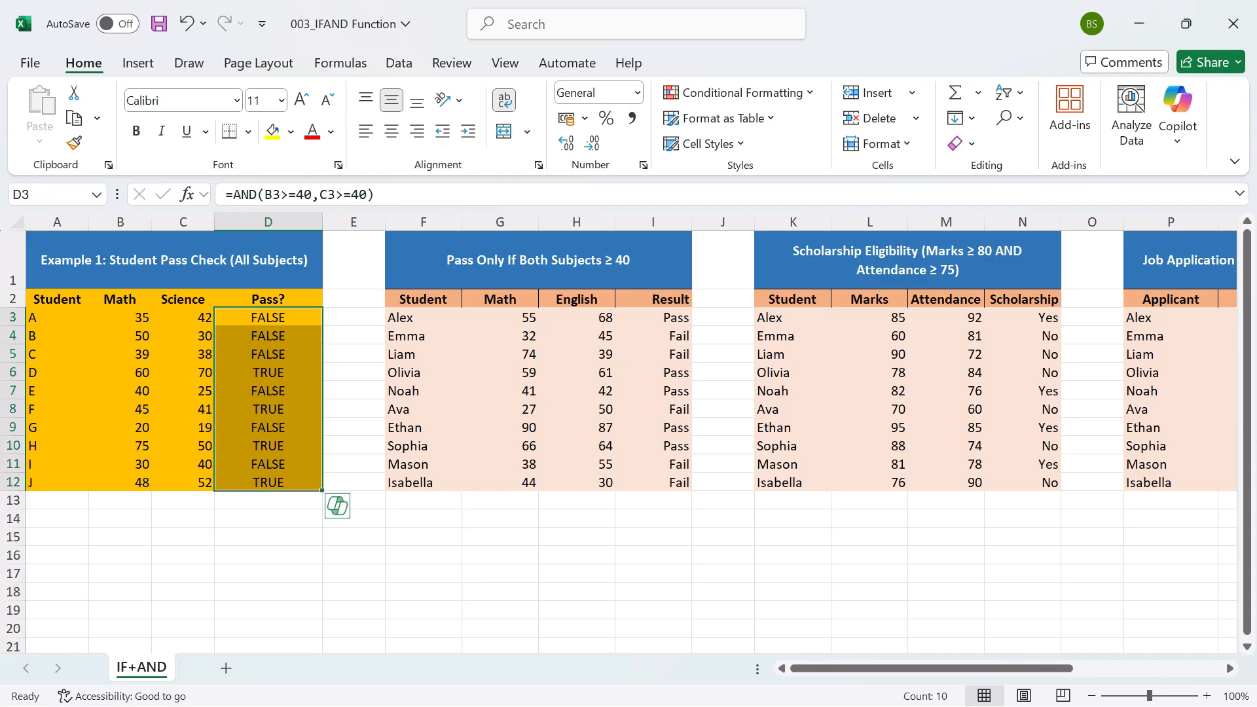
click(57, 537)
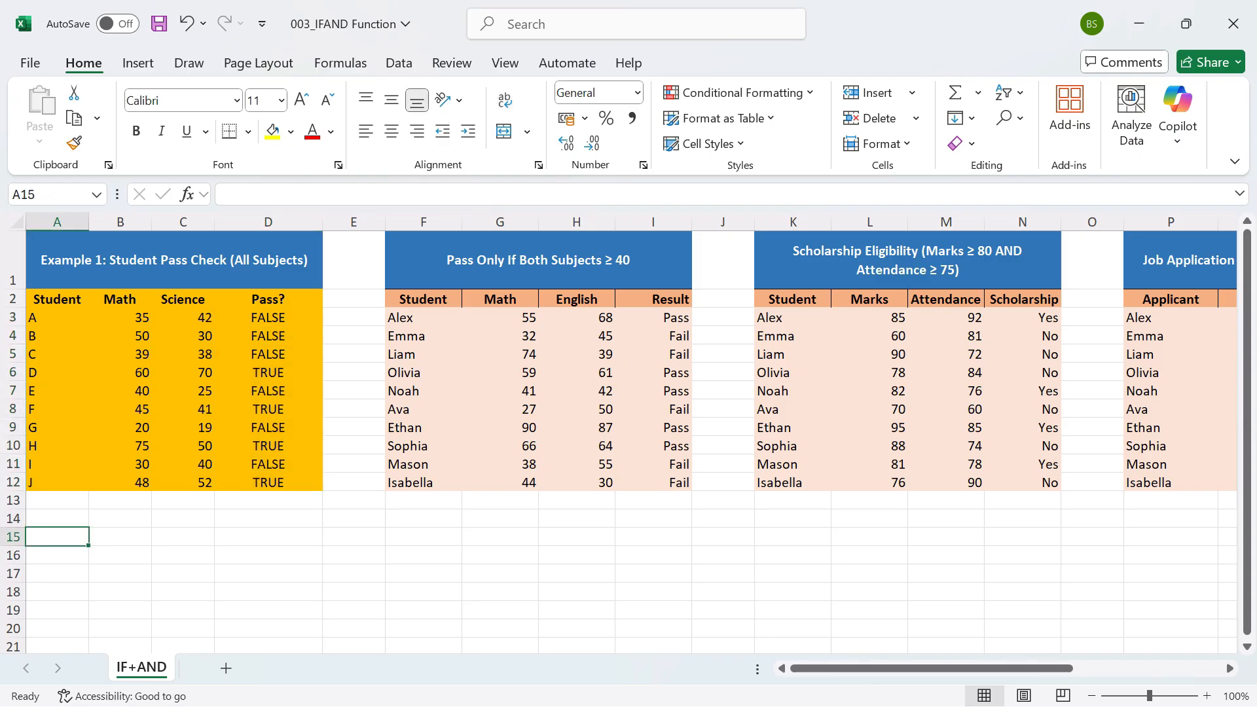
click(121, 537)
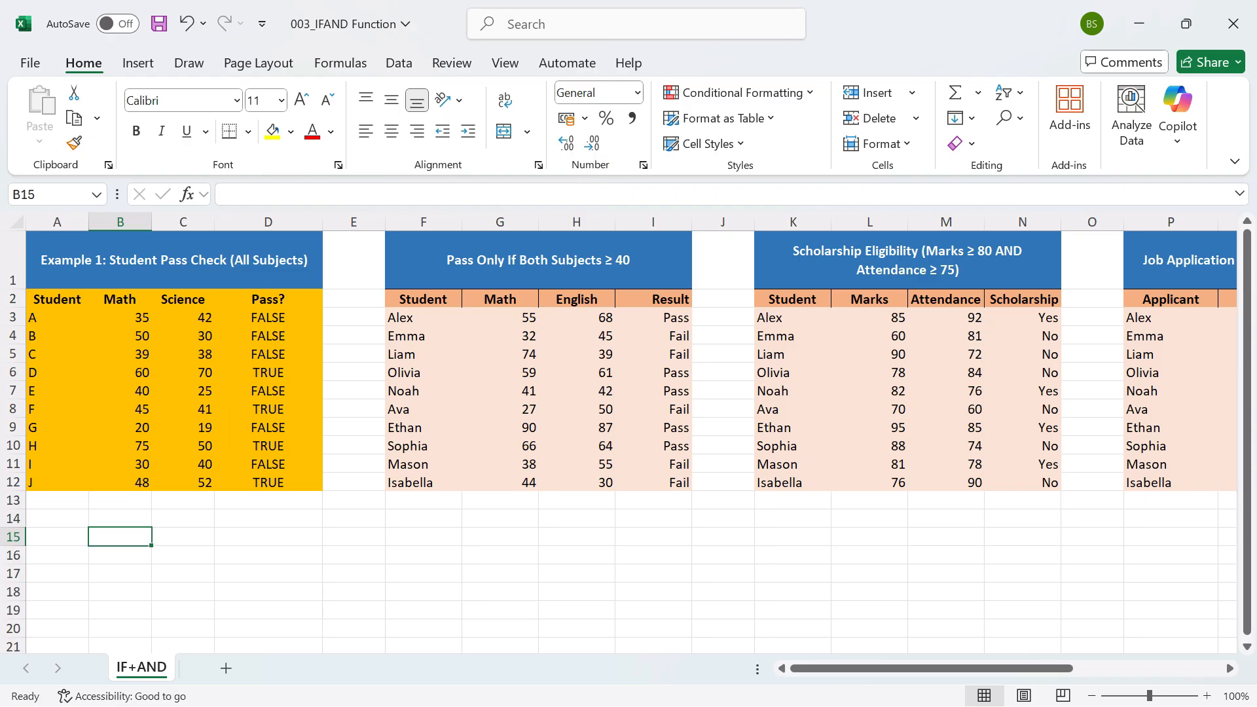